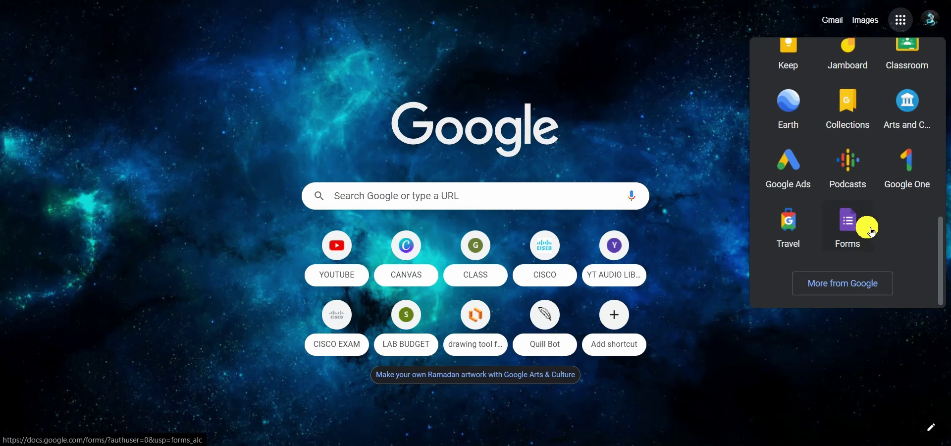
Find Forms in Google's full product list and go to the Forms app from its product page
left_click(873, 289)
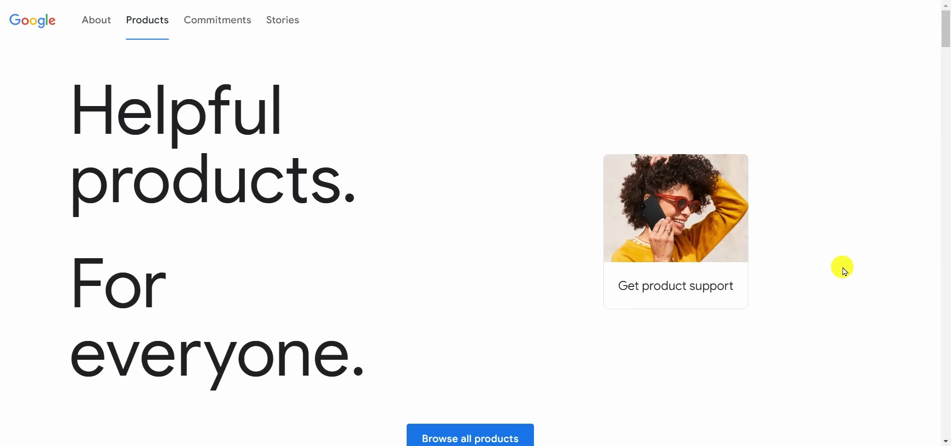
scroll(842, 268, "down", 20)
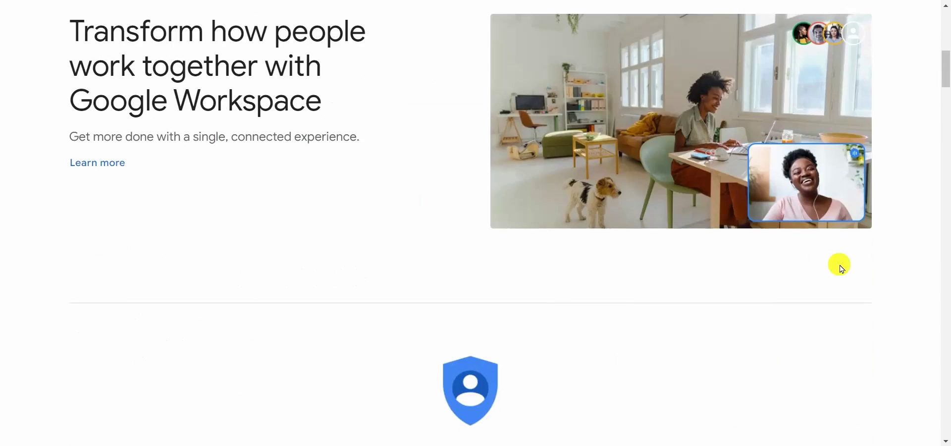
scroll(841, 268, "down", 20)
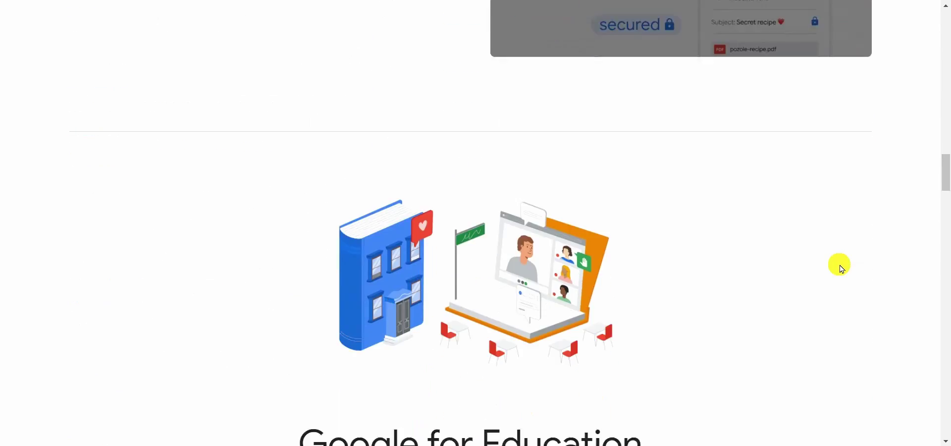
scroll(842, 268, "down", 10)
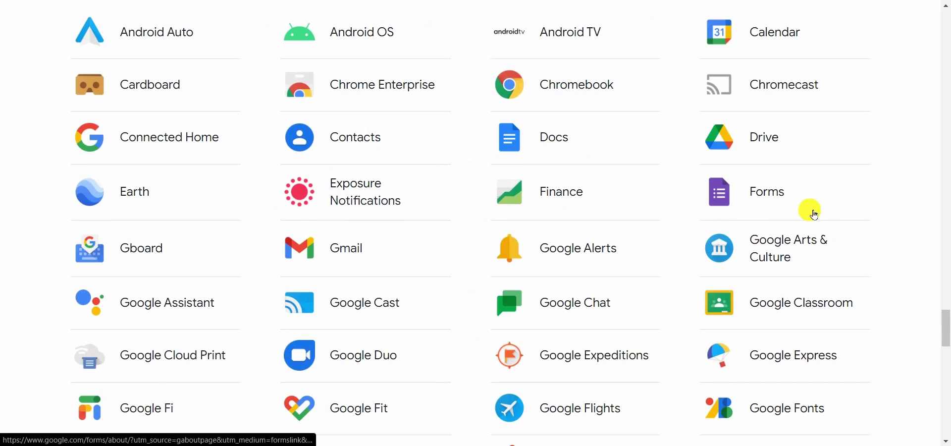
left_click(786, 205)
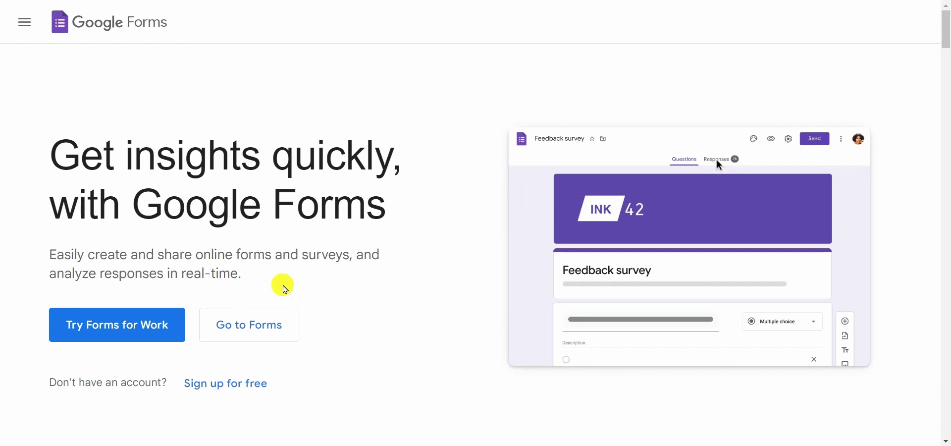
scroll(280, 282, "down", 1)
left_click(271, 261)
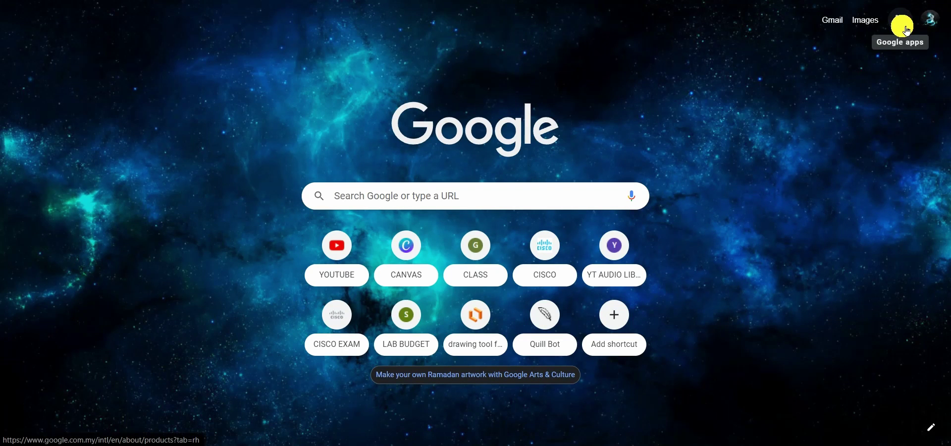
Open Google Forms from the Google apps list and create a blank form
left_click(907, 31)
scroll(819, 123, "down", 6)
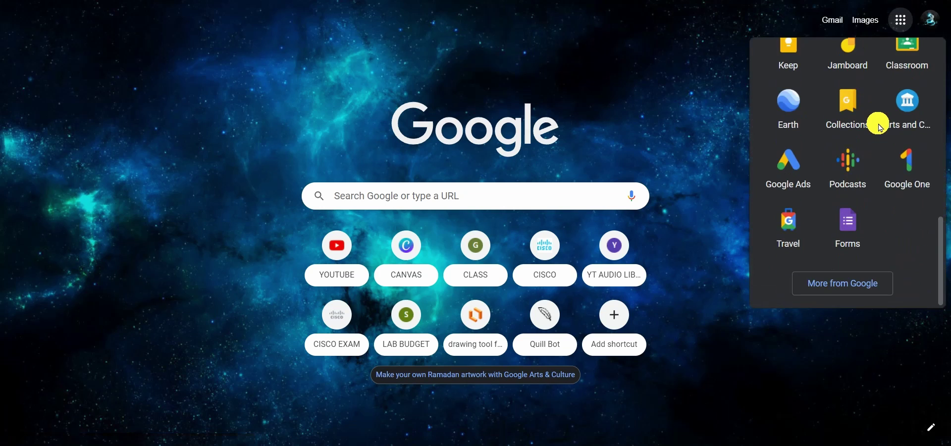
left_click(861, 232)
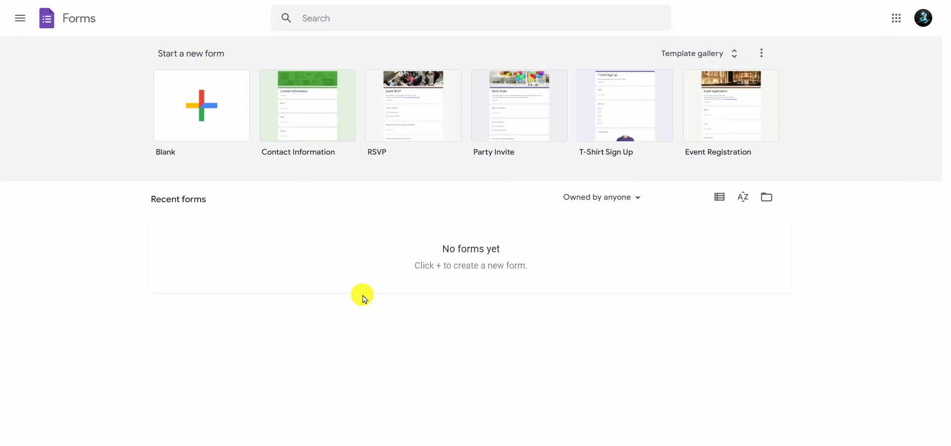
left_click(221, 127)
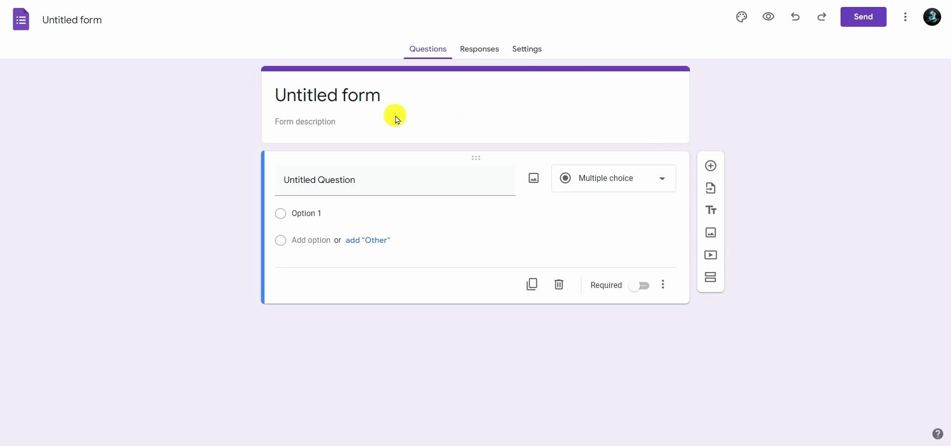
Title the form "BIODATA" and enter the description "Minta jasa baik anda isikan form ini."
left_click(369, 106)
triple_click(338, 101)
type("Bl")
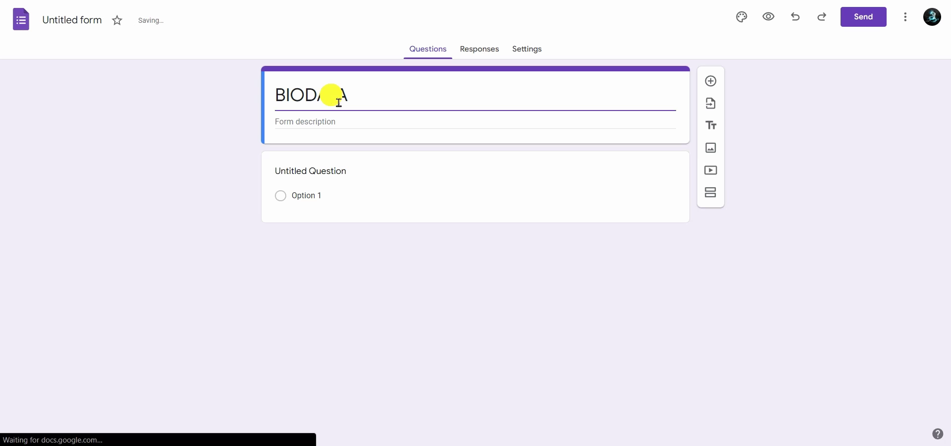
left_click(344, 130)
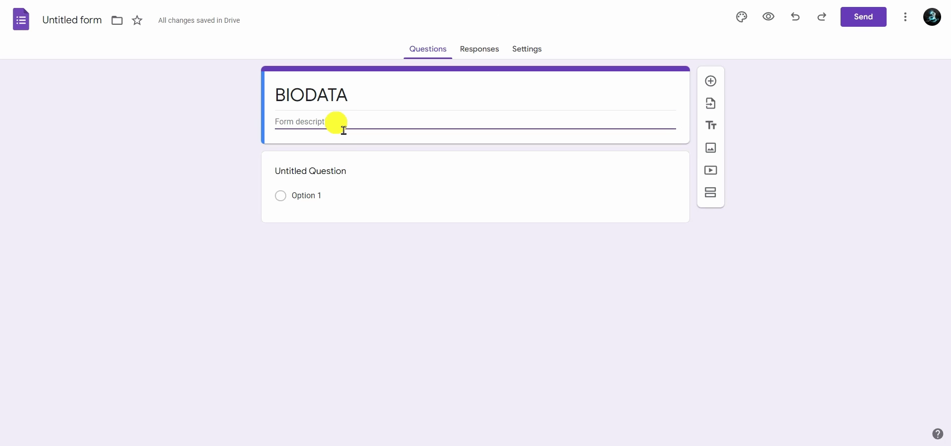
type("Minta jasa baik anda isikan form ini.")
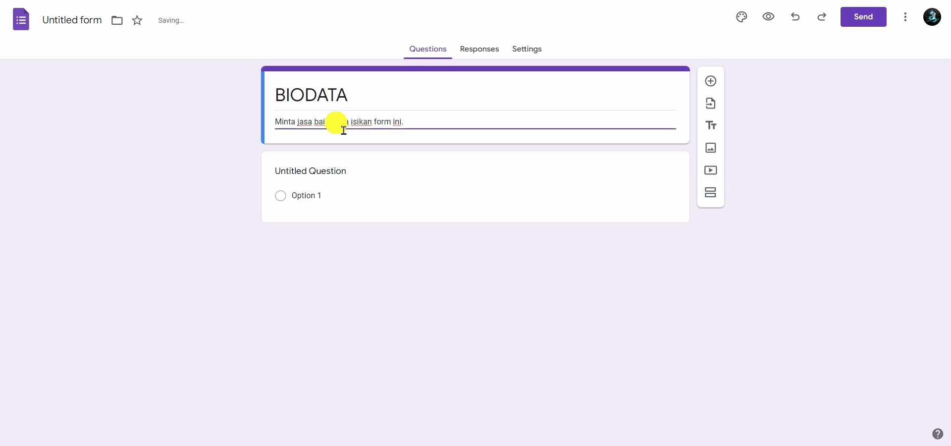
left_click(238, 143)
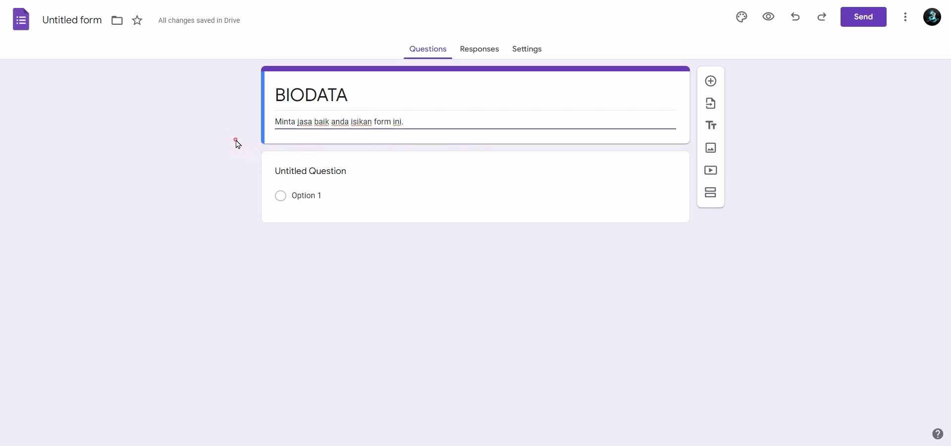
Rename the untitled question "Nama" and set its answer type to Short answer
left_click(345, 186)
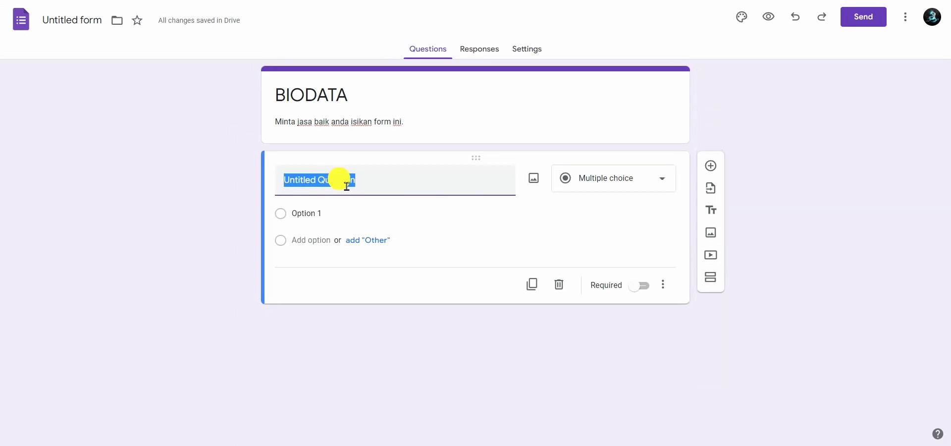
type("Nama")
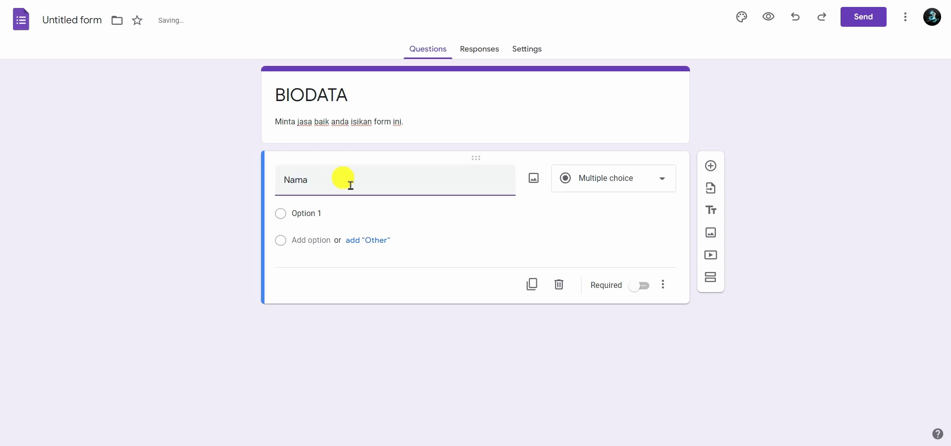
left_click(647, 182)
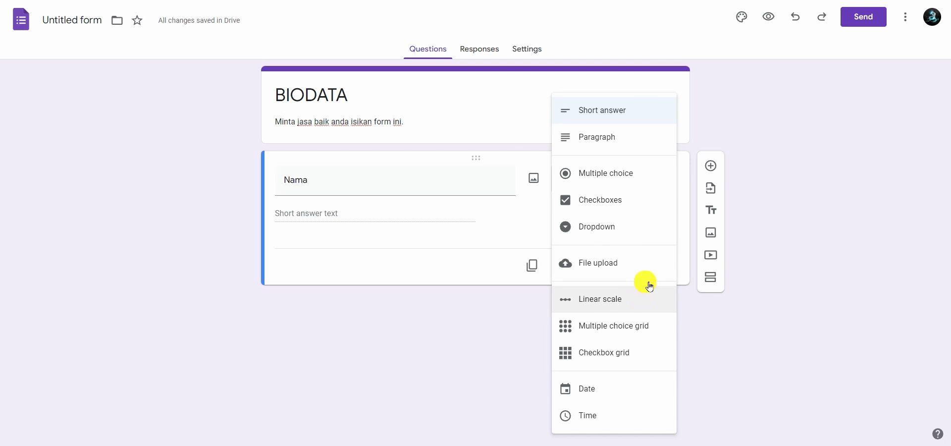
left_click(651, 113)
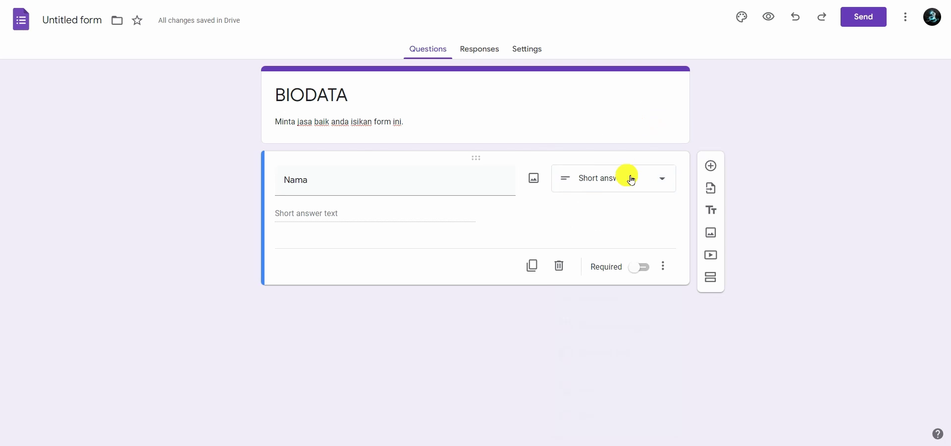
Add a second question titled "Alamat" with the Paragraph answer type
left_click(717, 171)
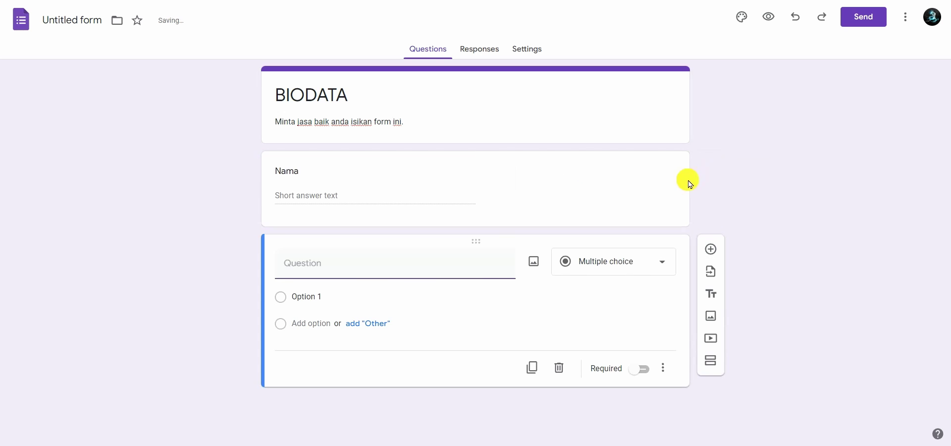
type("Alam")
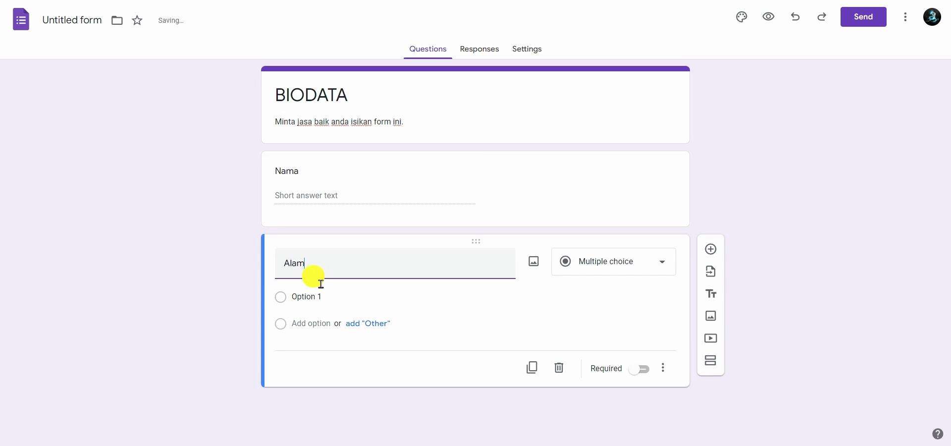
type("at")
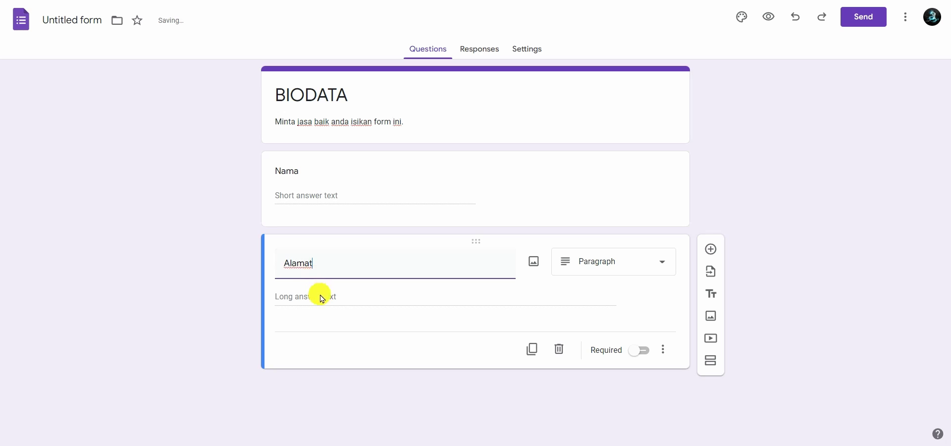
left_click(628, 268)
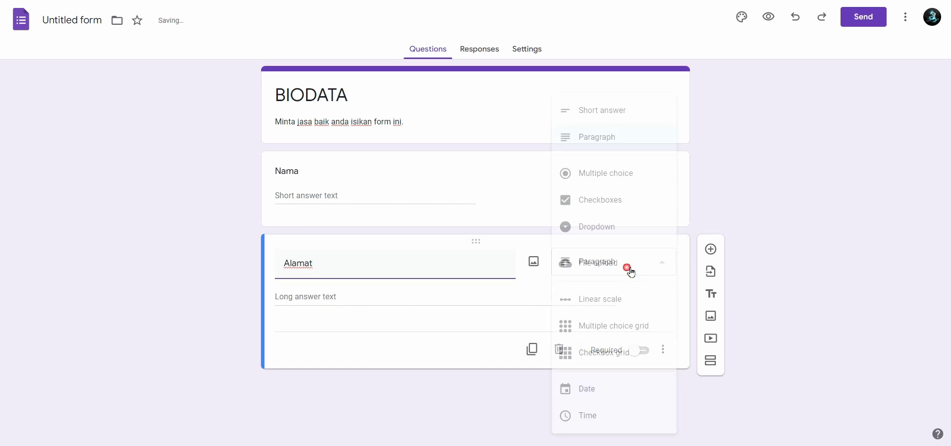
left_click(627, 143)
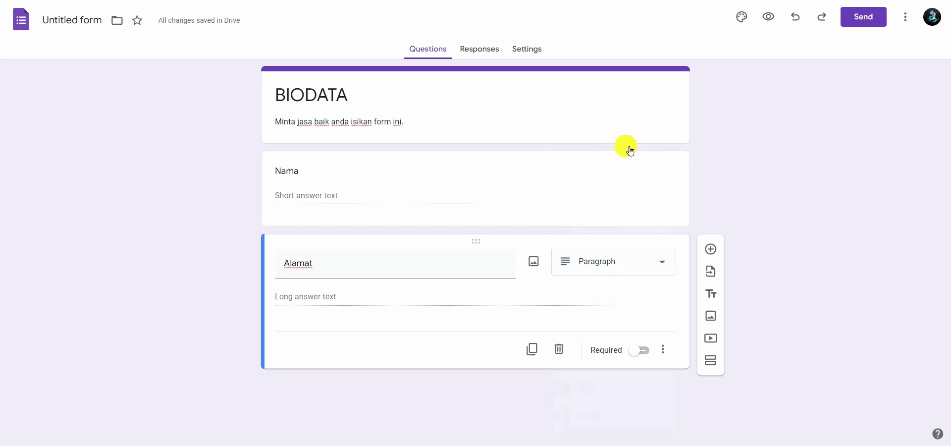
Make both the Nama and Alamat questions required
left_click(629, 201)
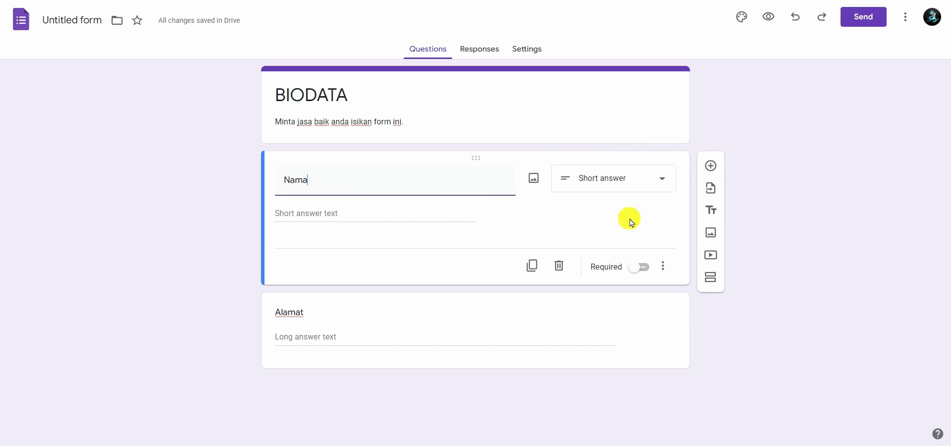
left_click(641, 268)
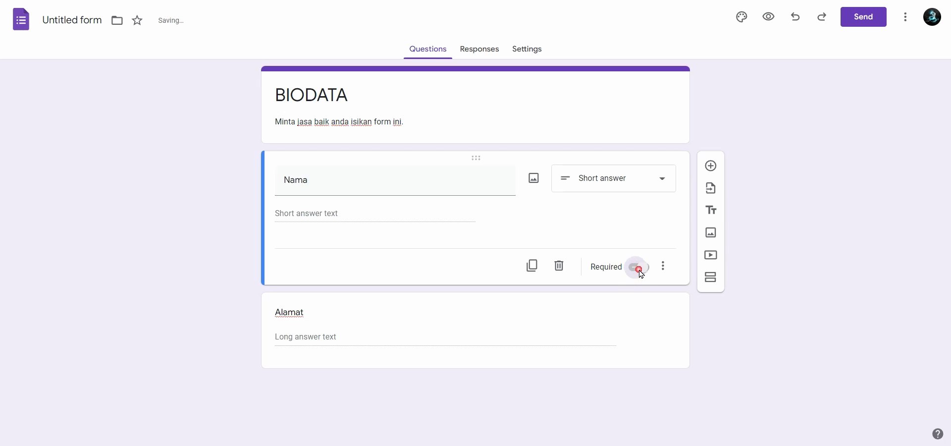
left_click(643, 312)
left_click(644, 352)
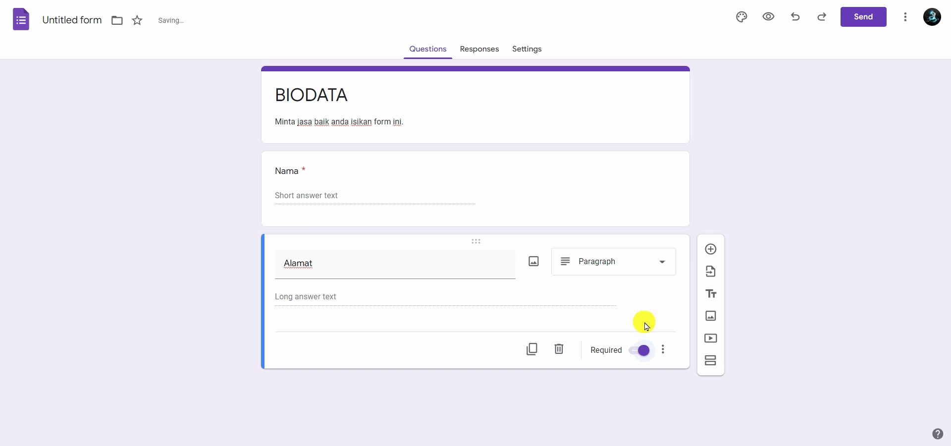
Add a required multiple-choice question "Jantina" with the options "Lelaki" and "Perempuan"
left_click(716, 256)
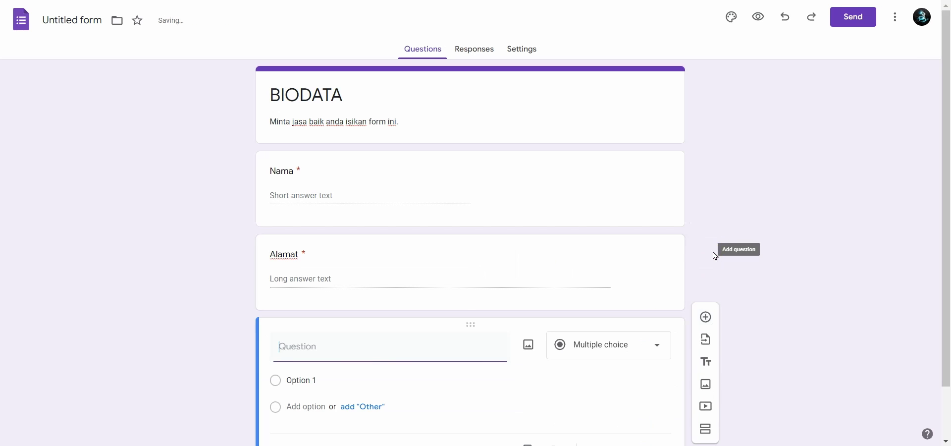
type("Jantina")
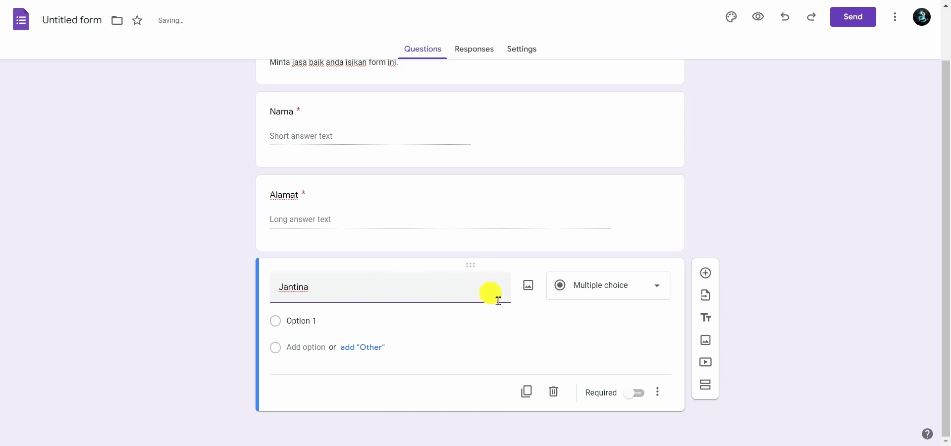
left_click(326, 319)
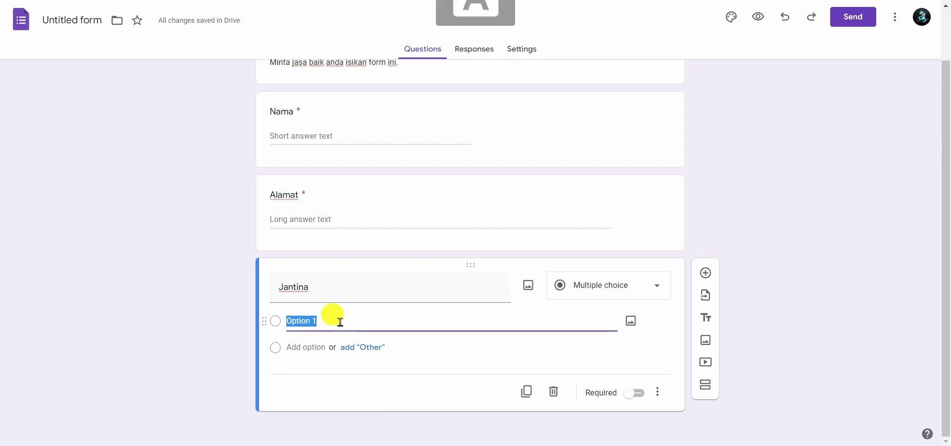
type("Lela")
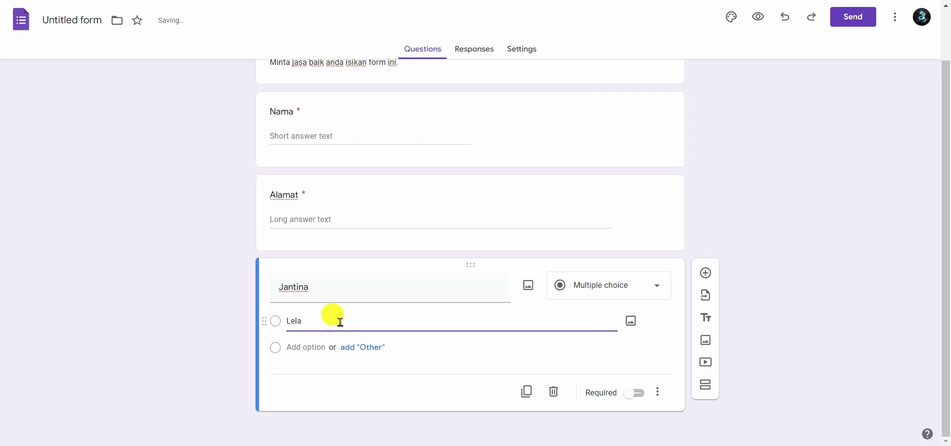
type("ki")
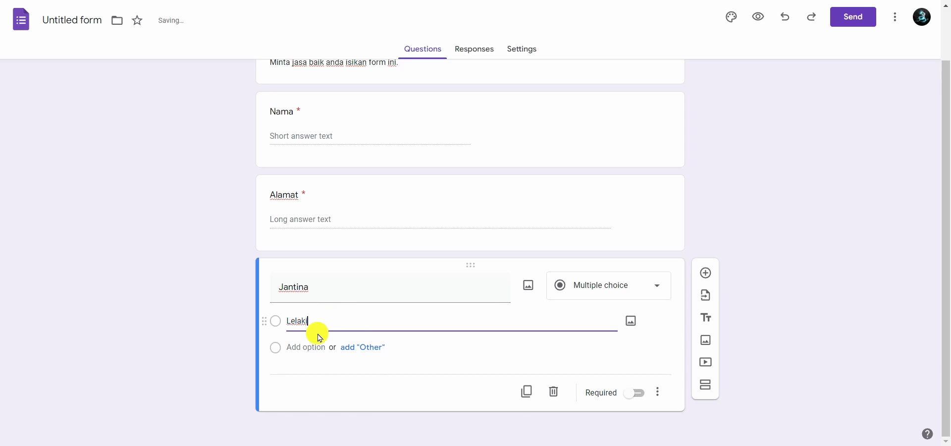
left_click(317, 350)
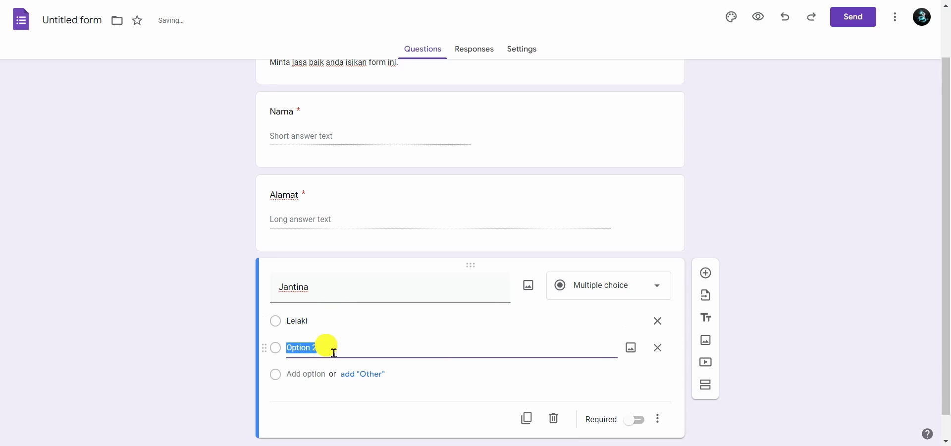
type("Perempuan")
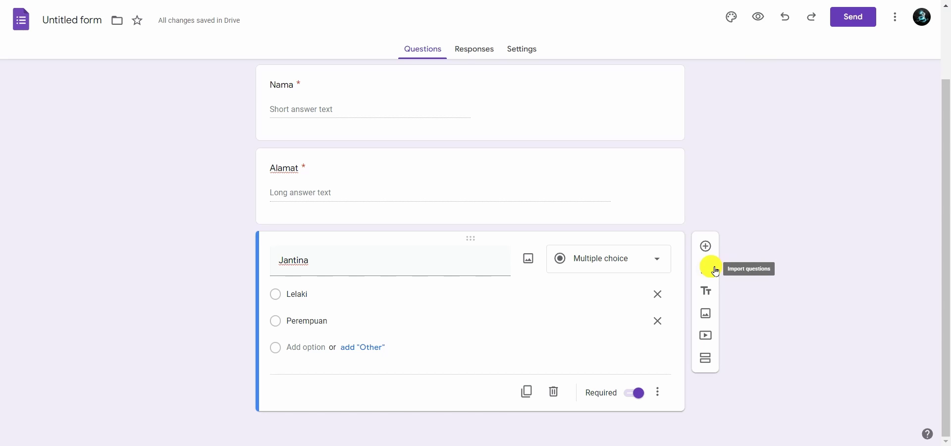
Add a title and description block below the Jantina question and title it "PART 2"
left_click(718, 298)
type("PA")
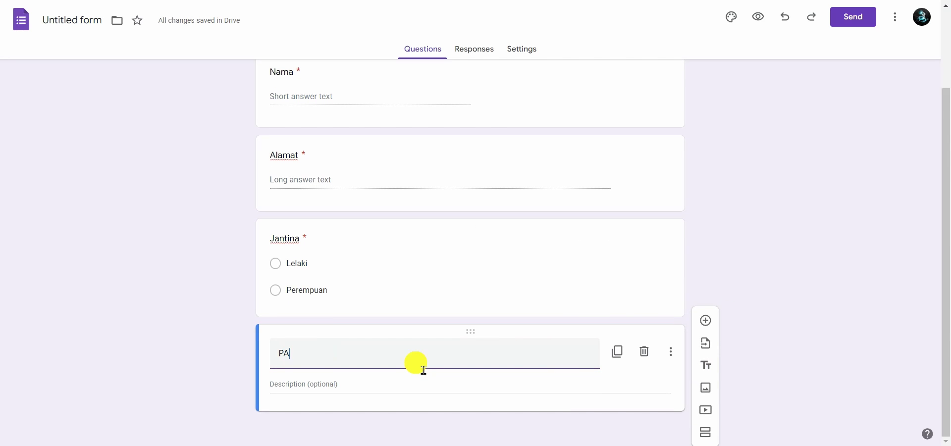
type("RT 2")
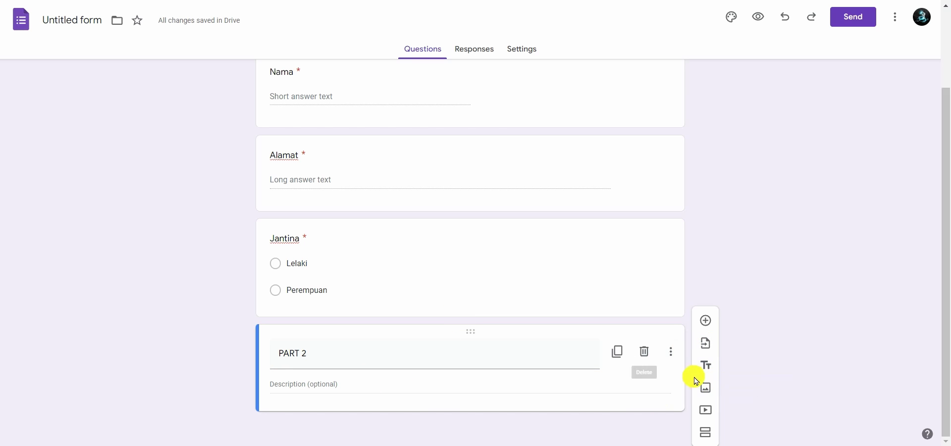
Insert the picture Screenshot_1 from the Pictures folder below the PART 2 block and title it "YOUTUBE CHANNEL"
left_click(709, 389)
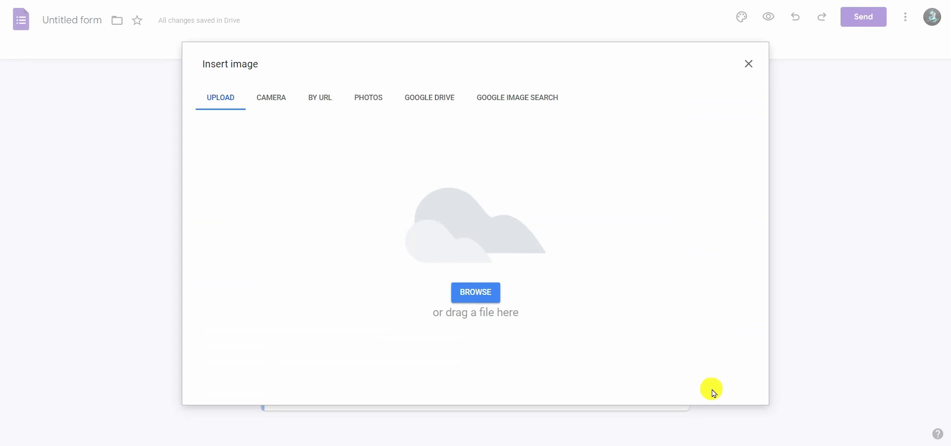
left_click(494, 295)
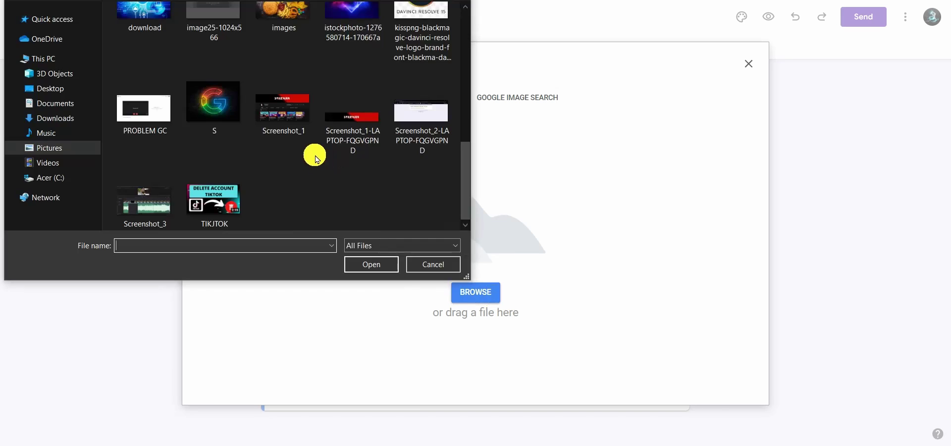
double_click(282, 112)
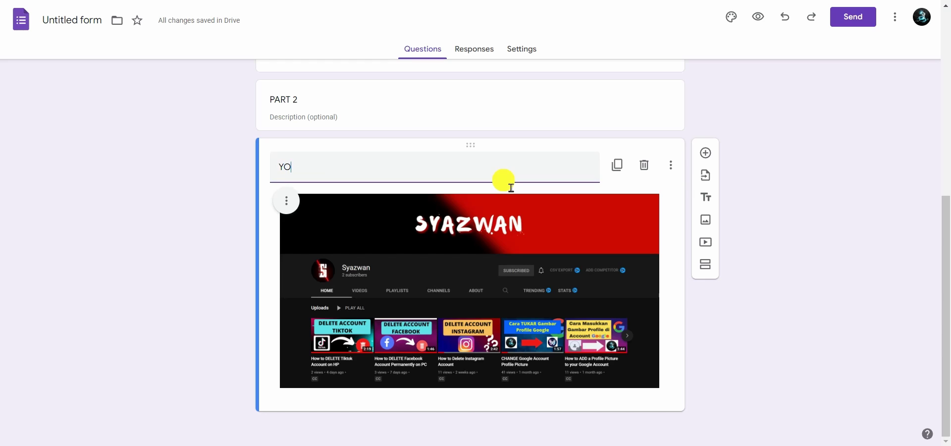
left_click(510, 187)
type("YOUTUBE CHANNEL")
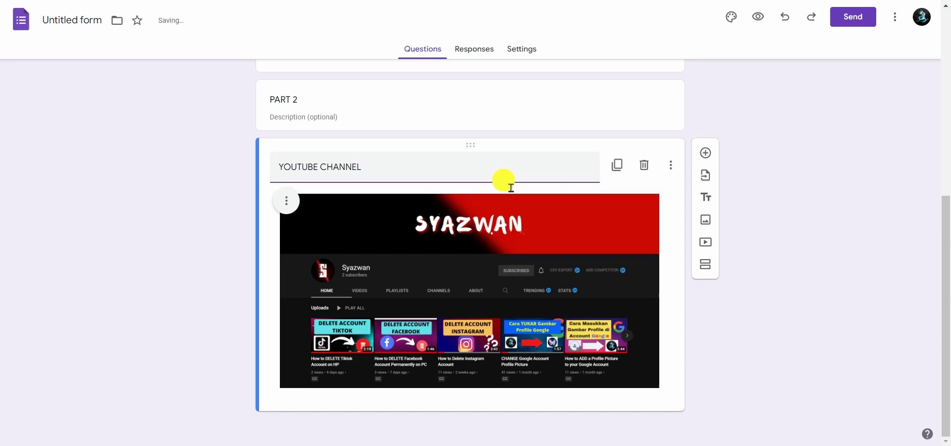
left_click(749, 215)
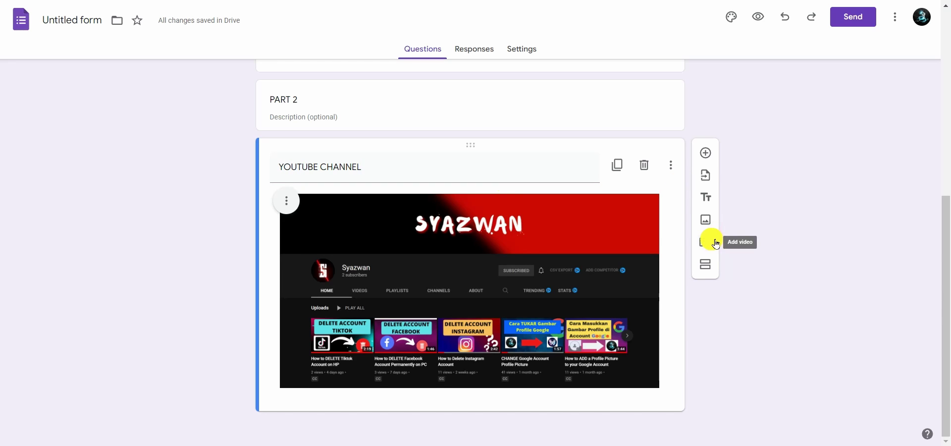
Search YouTube for "DOWNLOAD REELS" and add the video "Cara Menyimpan Video Reels Instagram Ke Galeri Tanpa Aplikasi Tambahan" below the image
left_click(714, 242)
left_click(230, 88)
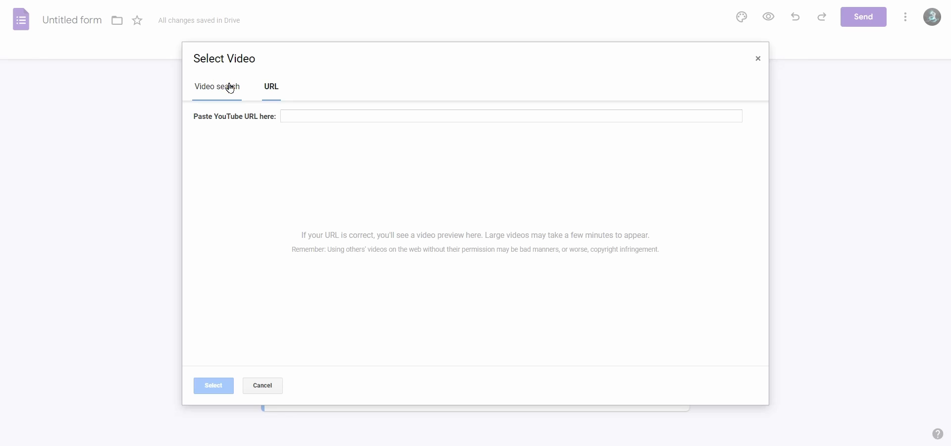
left_click(301, 133)
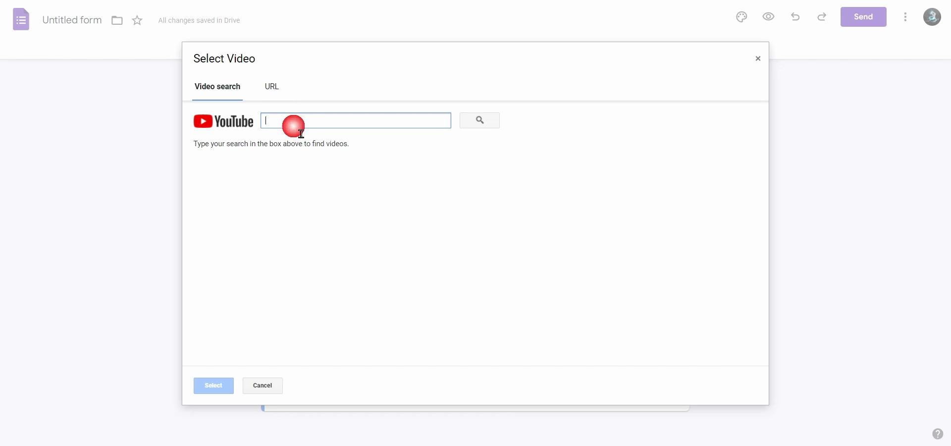
type("DOWNLOAD REELS")
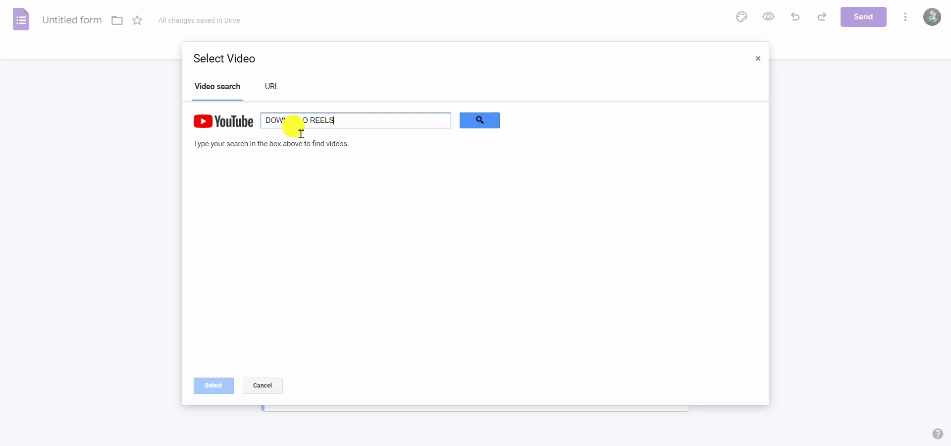
key("Return")
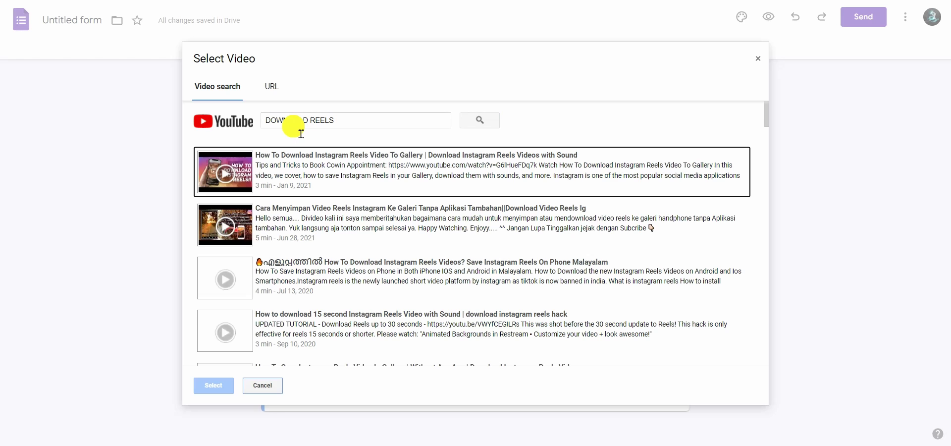
left_click(315, 211)
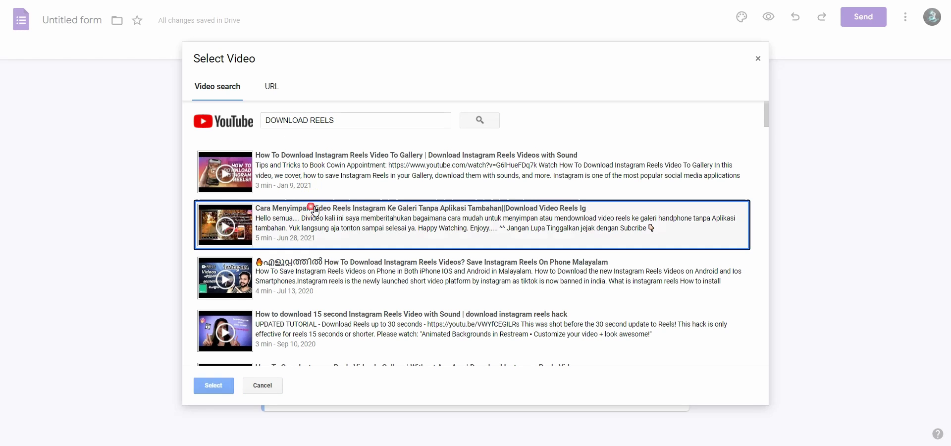
left_click(219, 391)
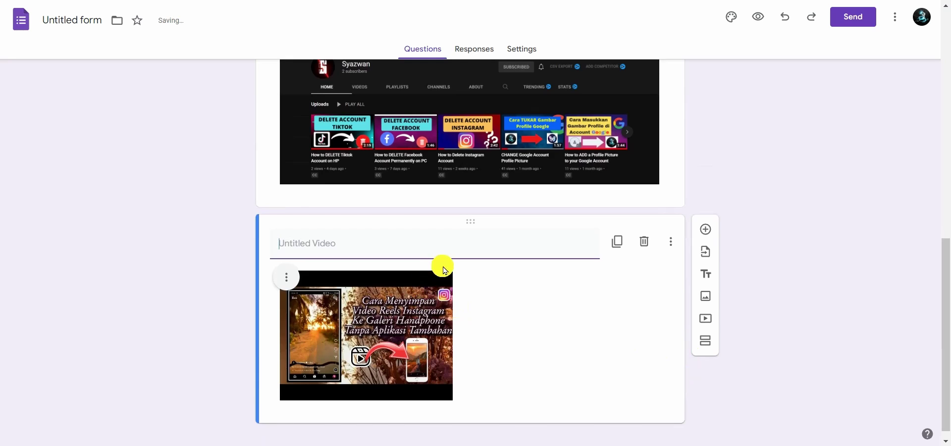
Title the video block "DOWNLOAD REELS INSTAGRAM" and center-align its video
type("DOWNLOAD REELS INSTAGRAM")
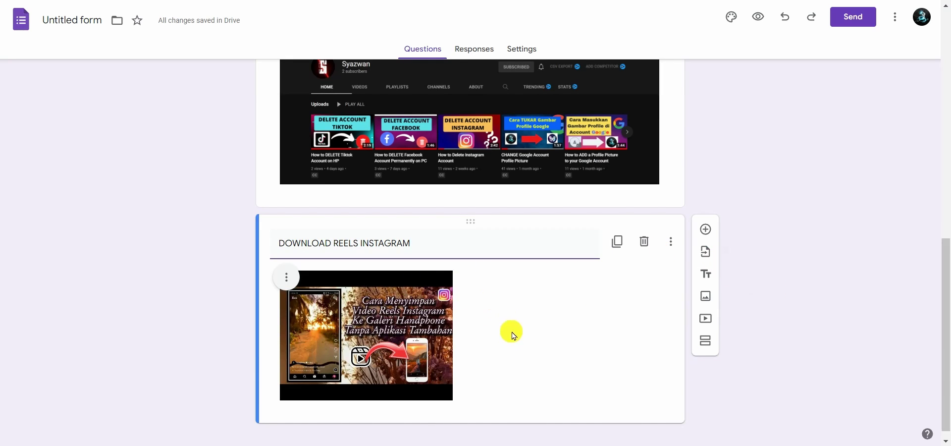
left_click(286, 277)
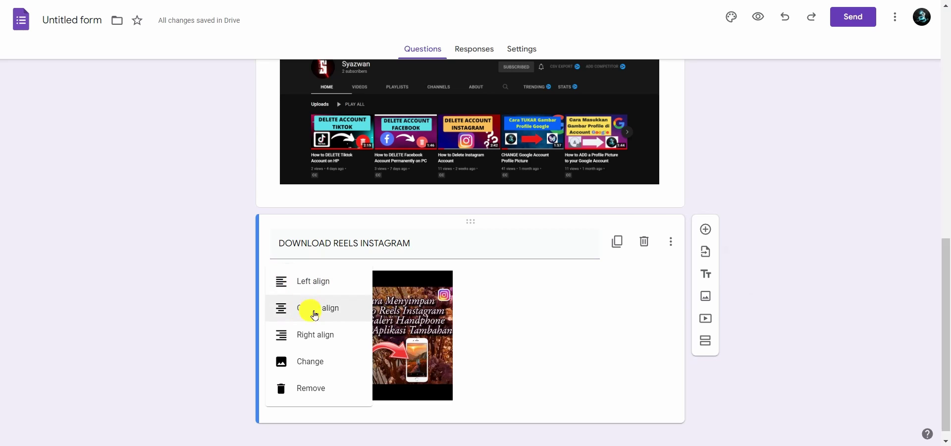
left_click(348, 312)
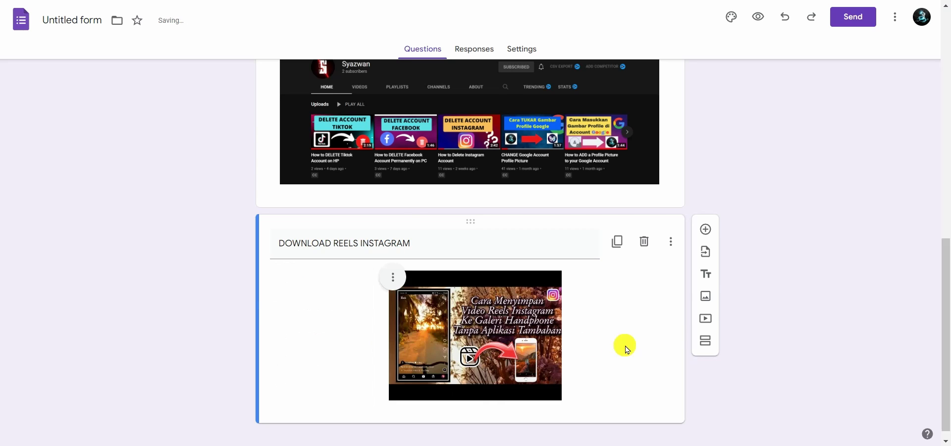
scroll(770, 316, "down", 1)
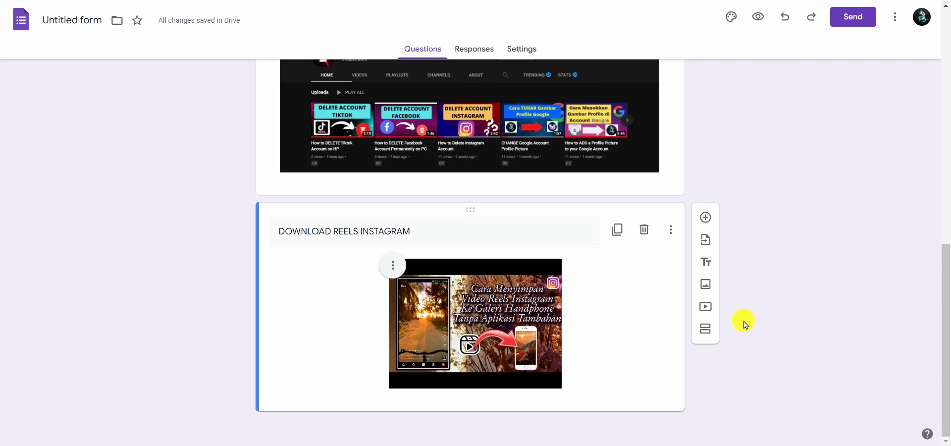
Add a second section after the video block and title it "ABOUT MY YOUTUBE CHANNEL"
left_click(715, 335)
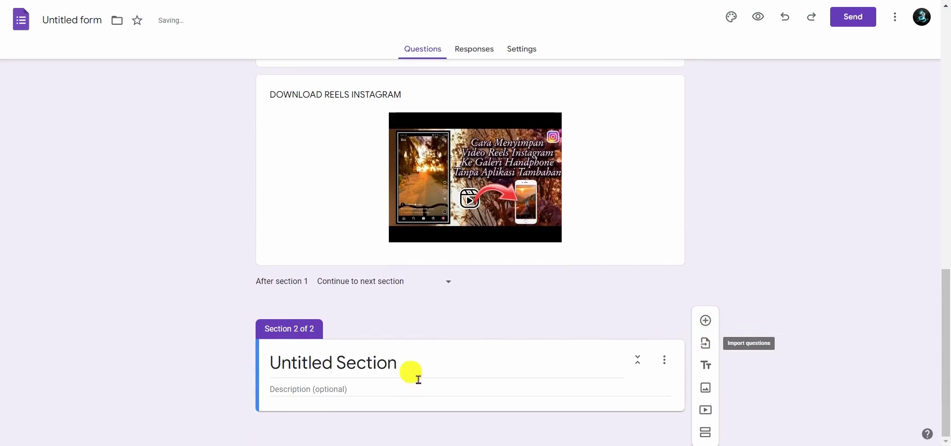
triple_click(425, 372)
key("BackSpace")
type("AB")
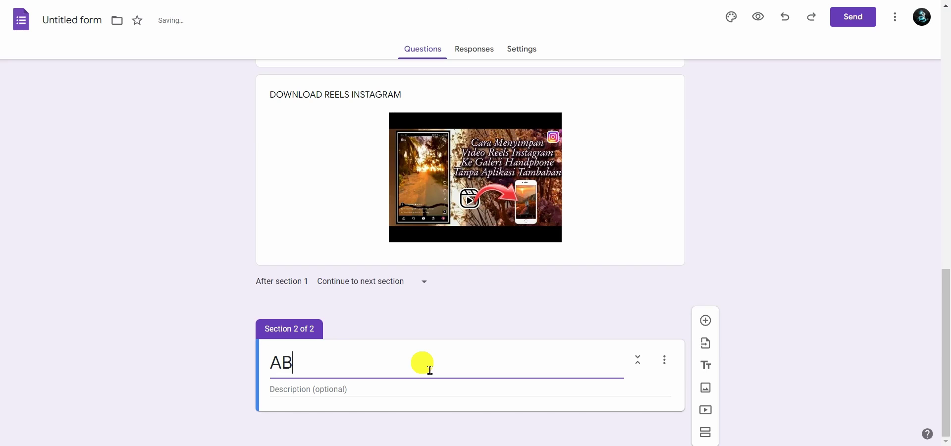
type("OUT MY YOUTUBE CHANNEL")
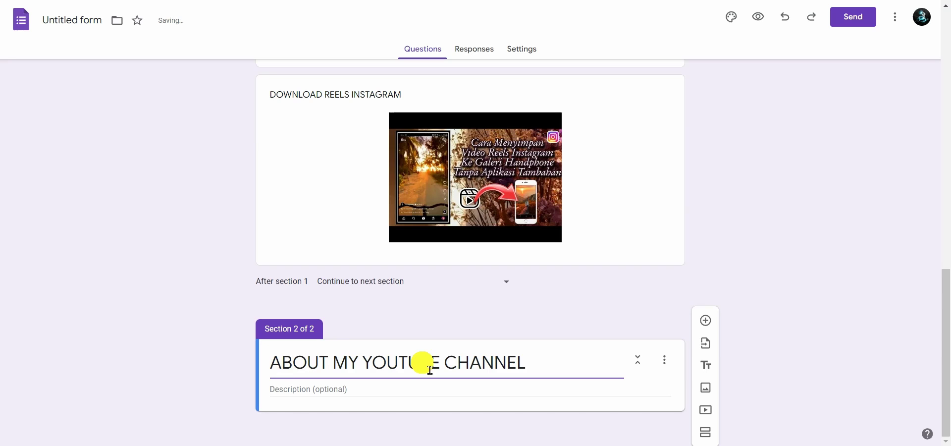
left_click(744, 348)
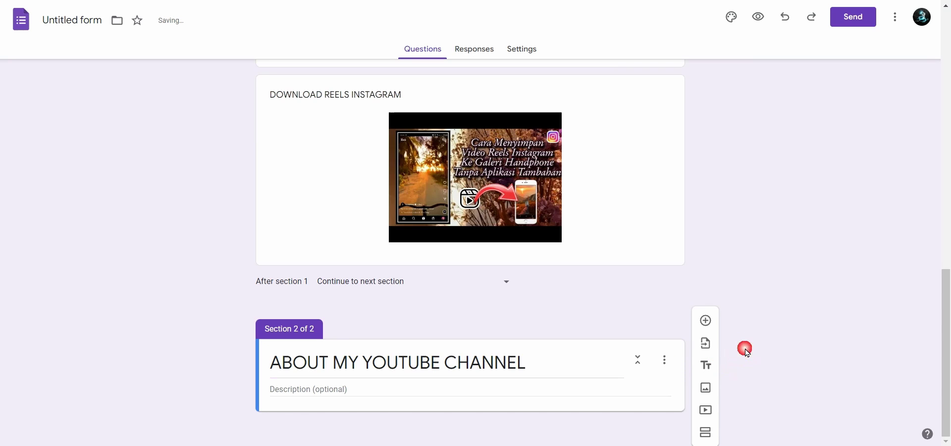
Add a Paragraph question "Pendapat anda tentang channel youtube saya." to the second section
left_click(714, 327)
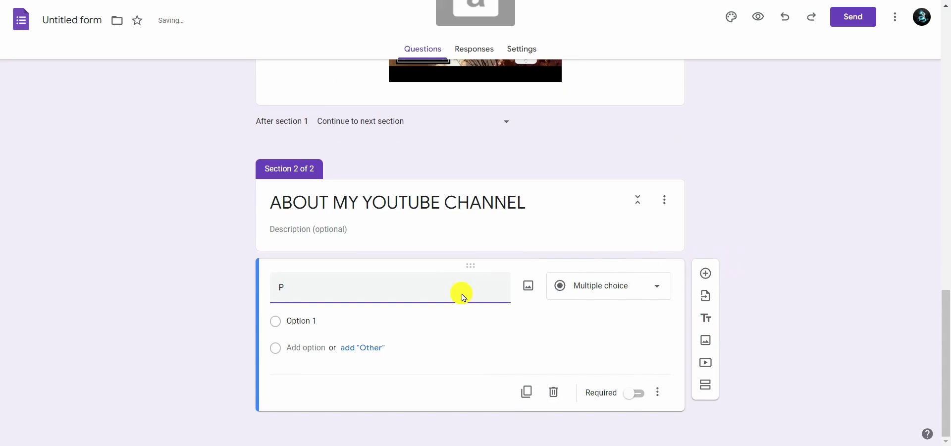
type("dapat anda tentang channel youtube saya.")
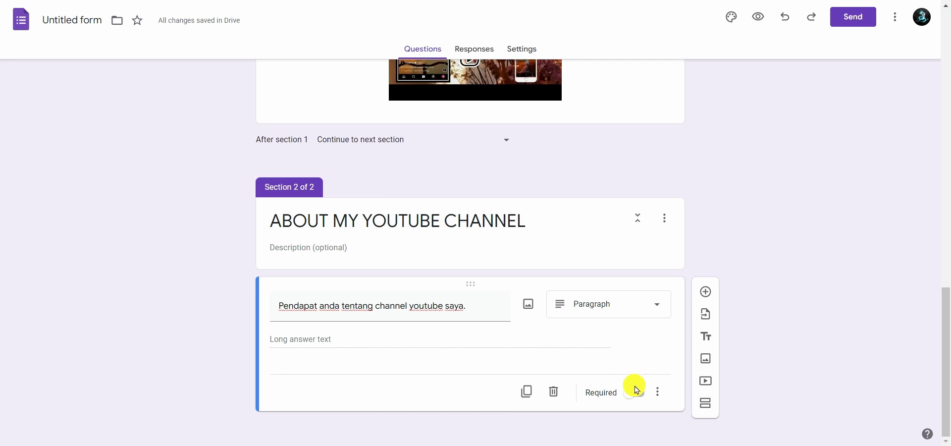
left_click(641, 362)
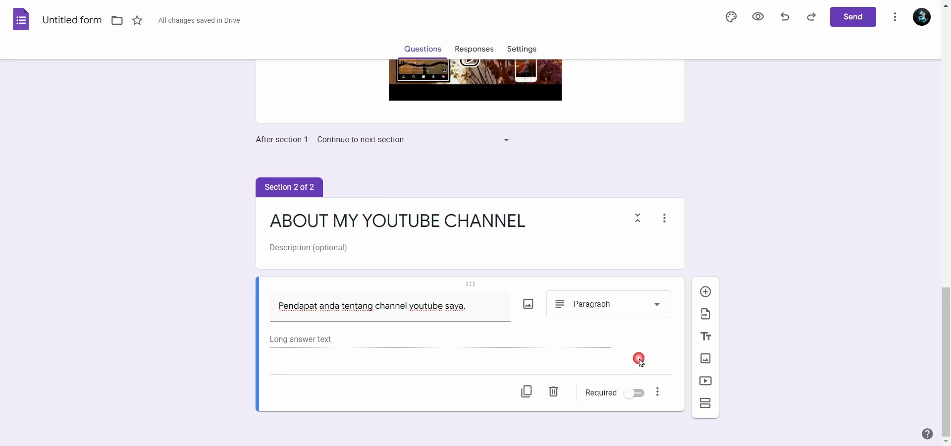
left_click(690, 307)
Replace the video in the DOWNLOAD REELS INSTAGRAM block with "How To Download Instagram Reels Video To Gallery"
scroll(711, 291, "up", 4)
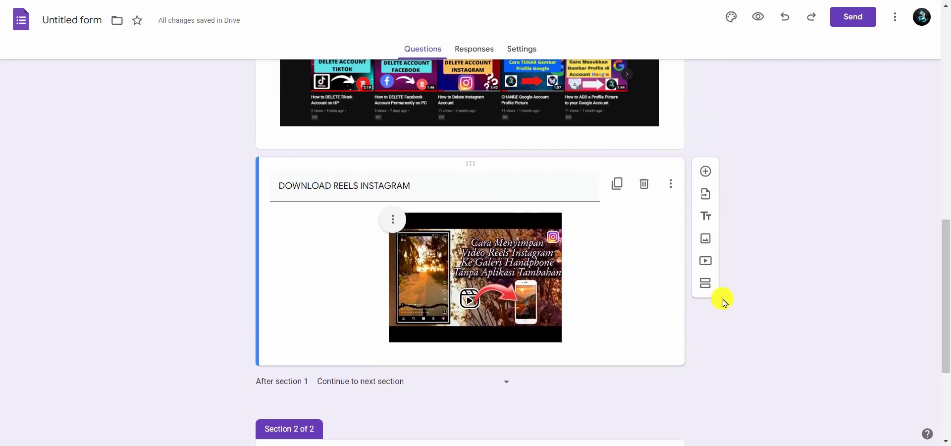
left_click(393, 221)
left_click(376, 305)
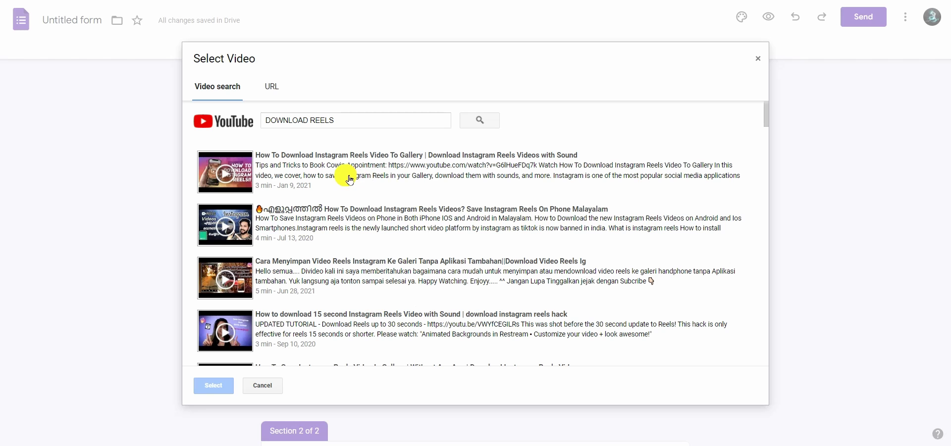
left_click(350, 179)
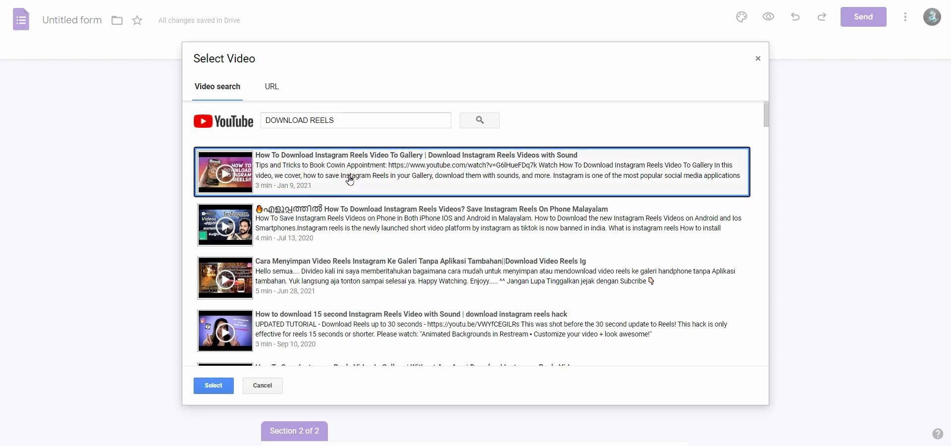
left_click(213, 386)
scroll(755, 278, "down", 1)
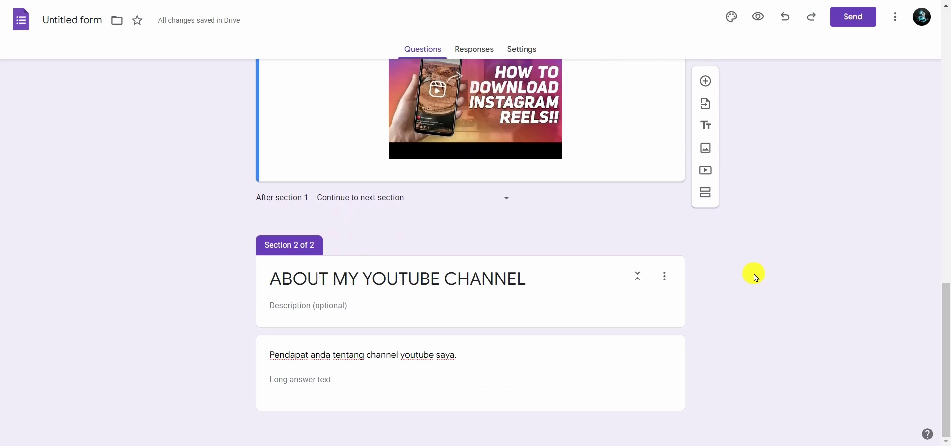
Set the form's theme color to red with the darkest pink background shade
left_click(737, 27)
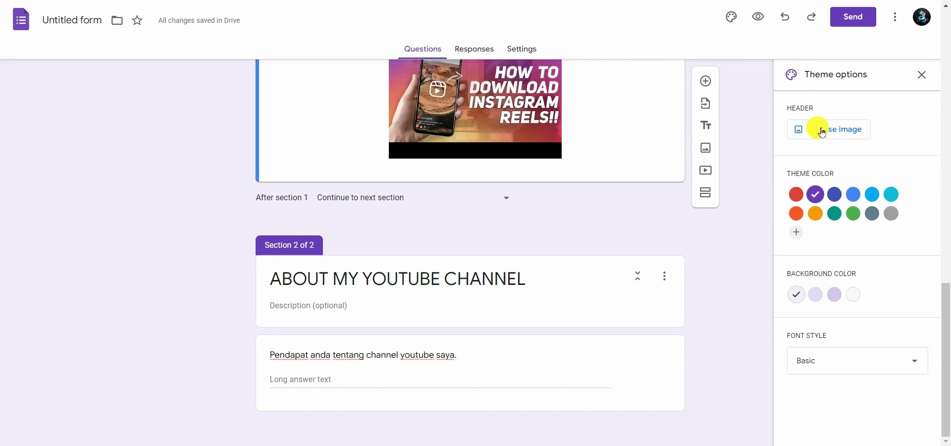
left_click(806, 196)
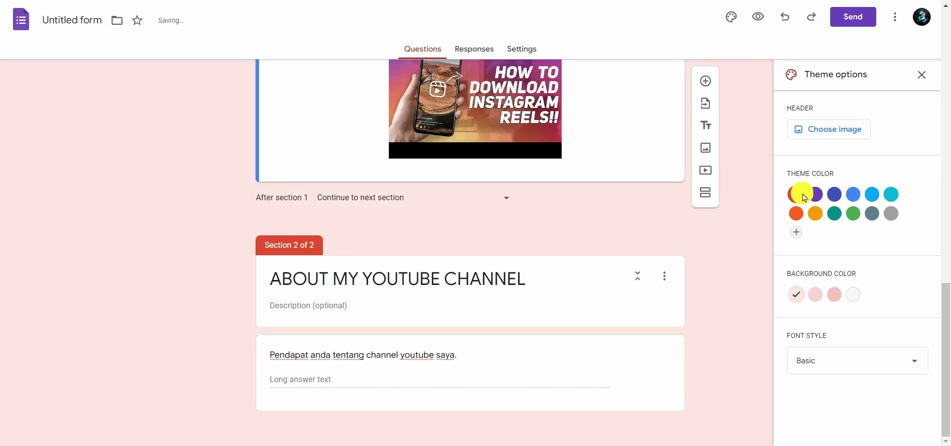
left_click(834, 294)
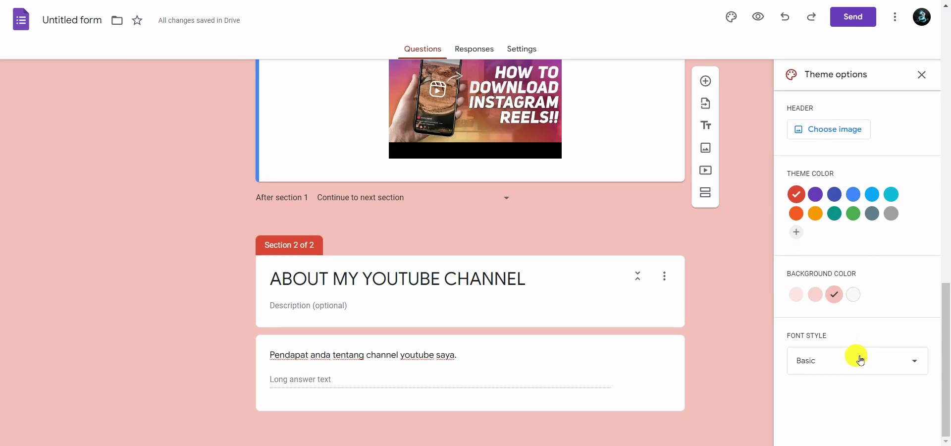
Try the Formal and Playful font styles on the form, and return to Basic
left_click(860, 360)
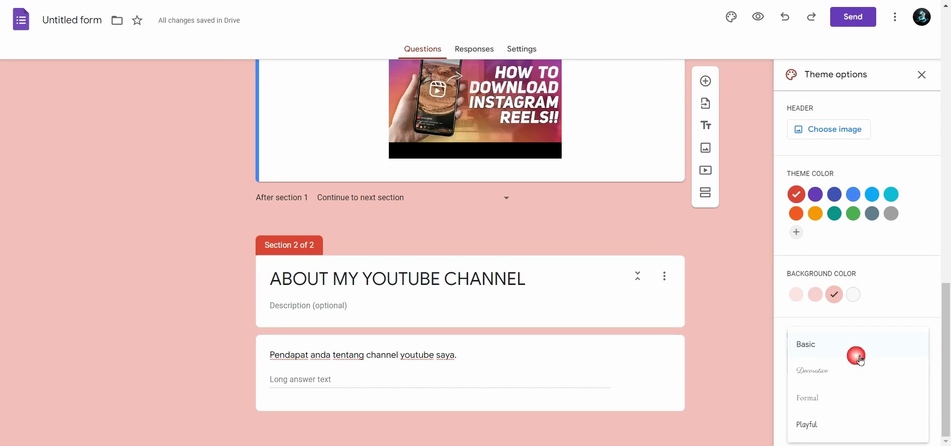
left_click(832, 405)
left_click(859, 355)
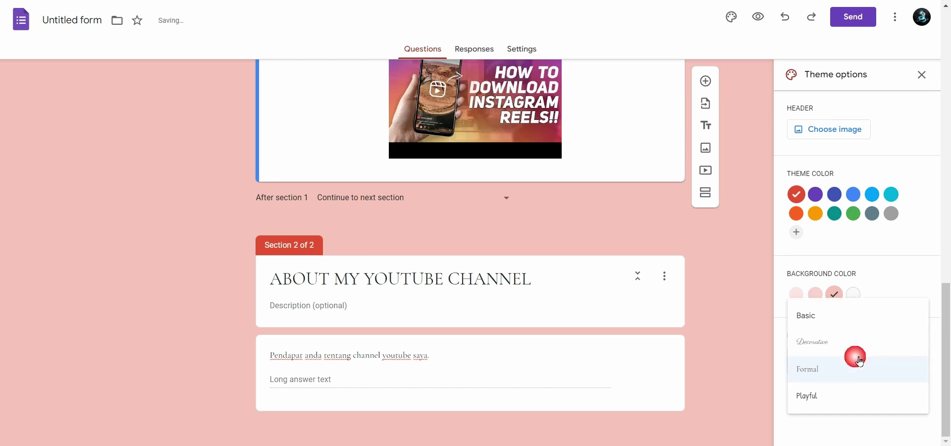
left_click(846, 391)
left_click(851, 361)
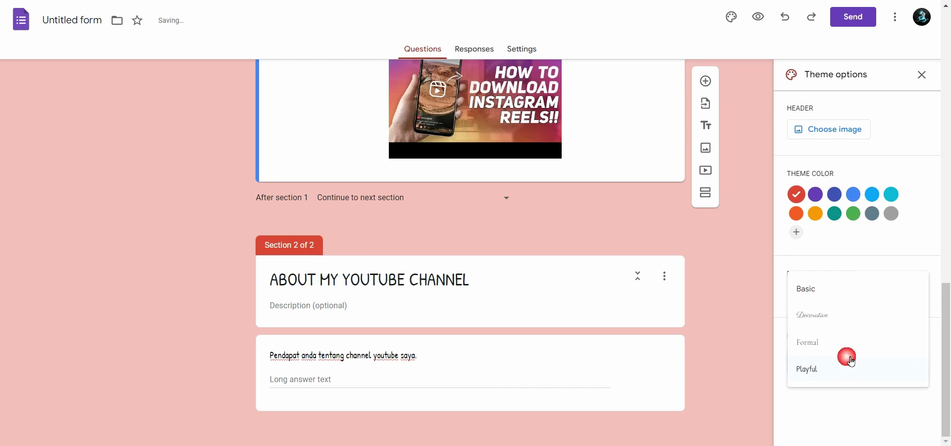
left_click(849, 283)
Set the form's header image to the first picture, dark blue light streaks, in the Work and School themes
scroll(739, 238, "up", 20)
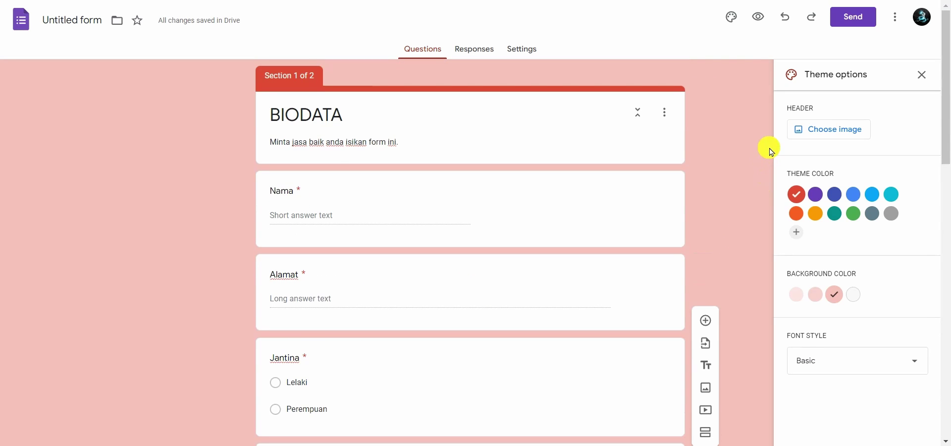
left_click(833, 131)
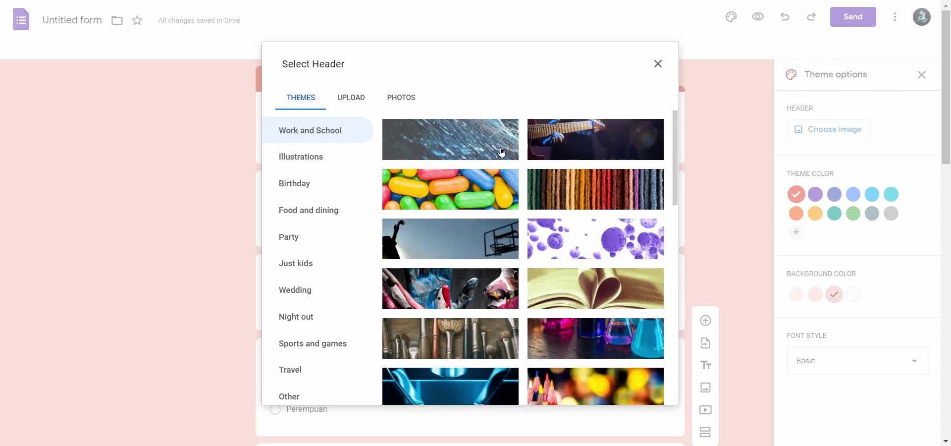
left_click(502, 152)
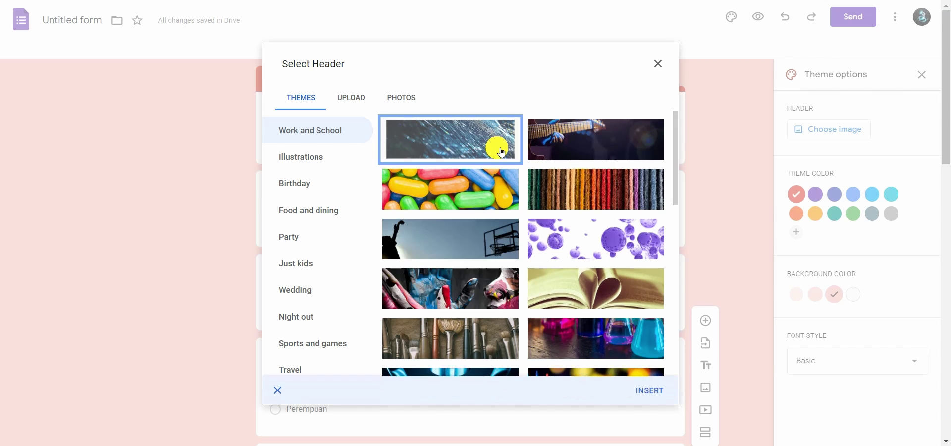
left_click(660, 395)
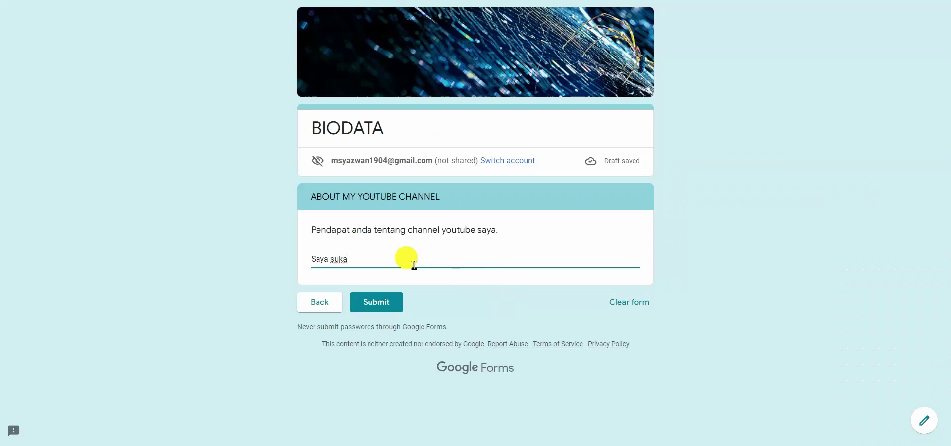
Submit the test response with the opinion "Saya suka." and review its answers in the form's response summary
left_click(394, 302)
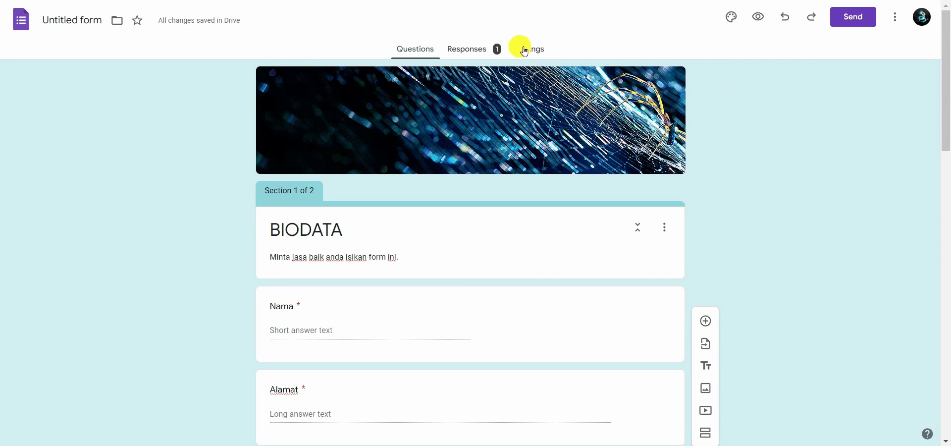
left_click(485, 52)
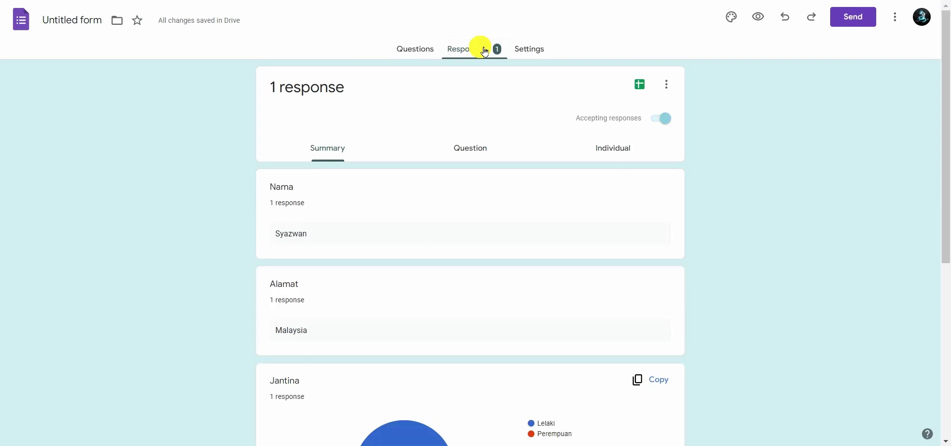
scroll(377, 326, "down", 4)
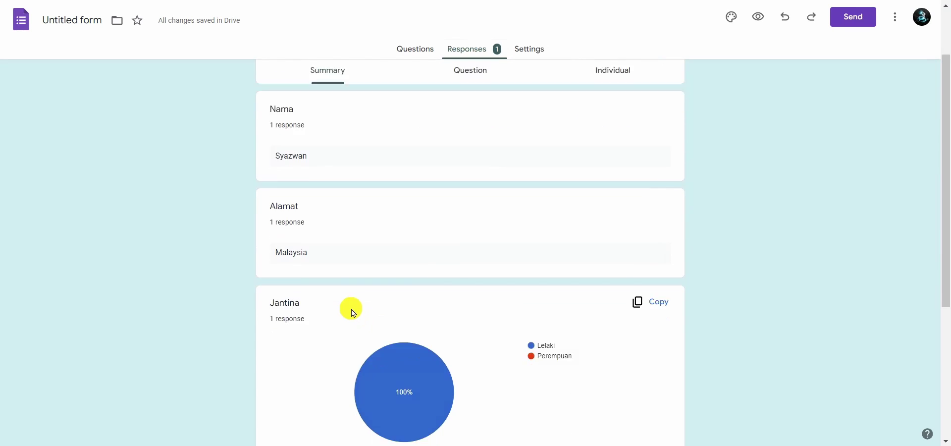
scroll(544, 208, "down", 3)
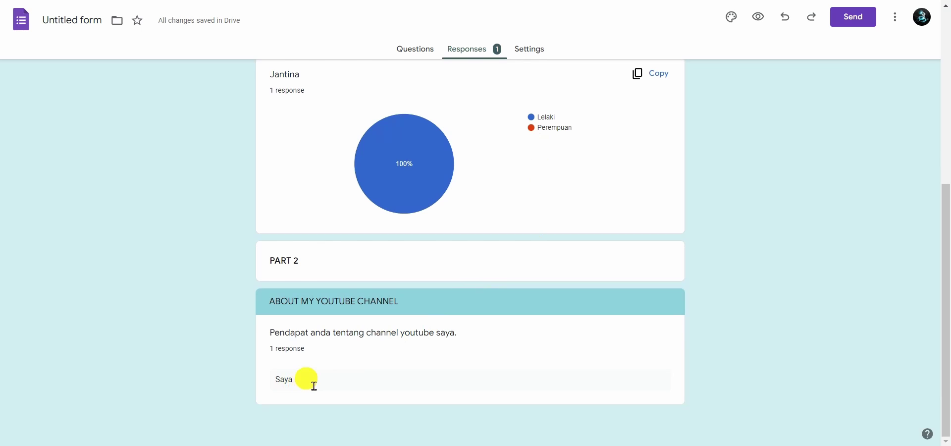
scroll(562, 312, "up", 7)
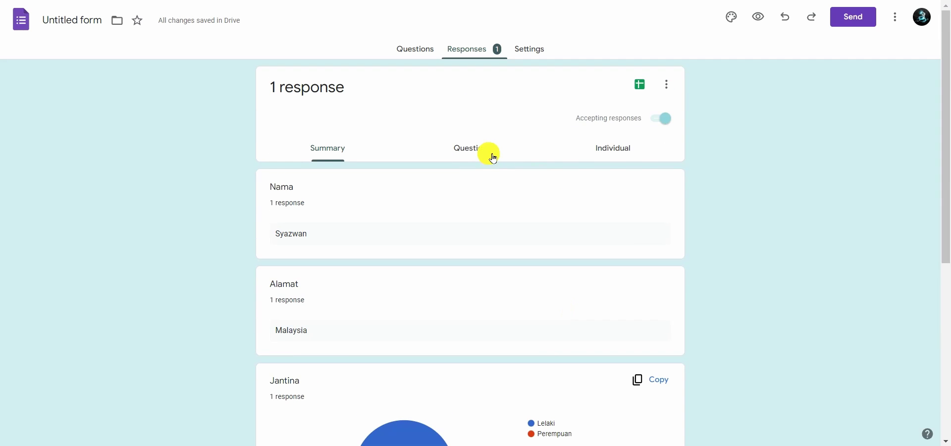
Review the response question by question, from Nama through to "Pendapat anda tentang channel youtube saya."
left_click(494, 159)
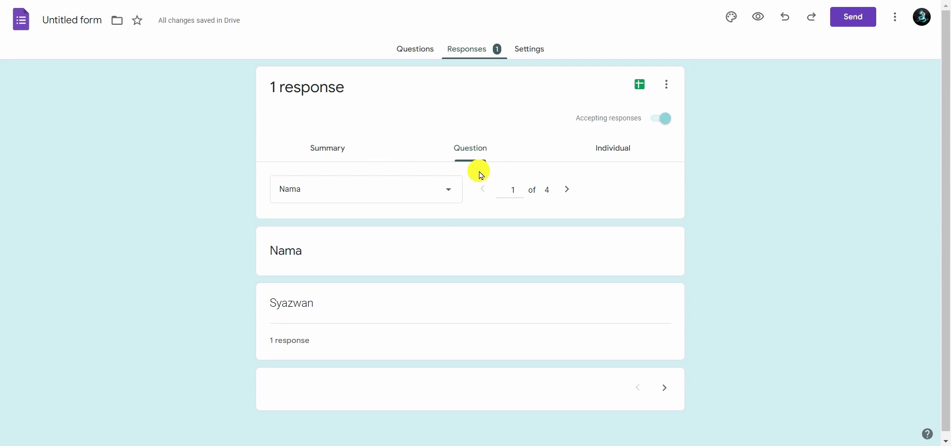
left_click(574, 189)
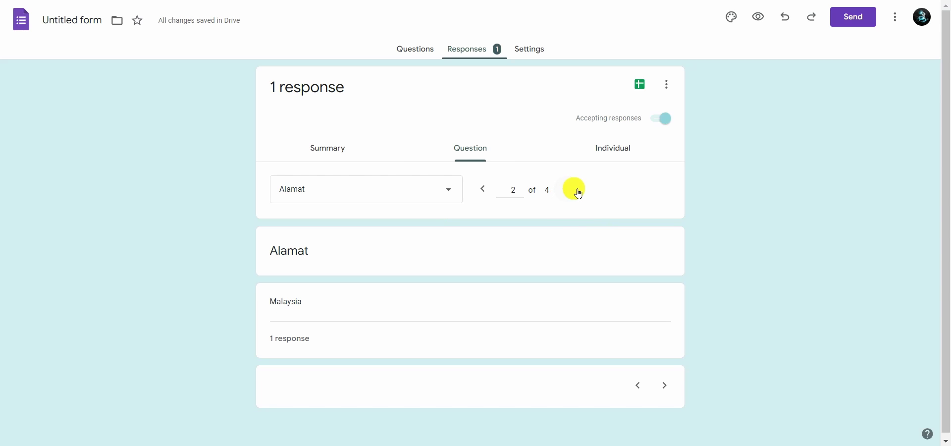
left_click(576, 191)
left_click(568, 190)
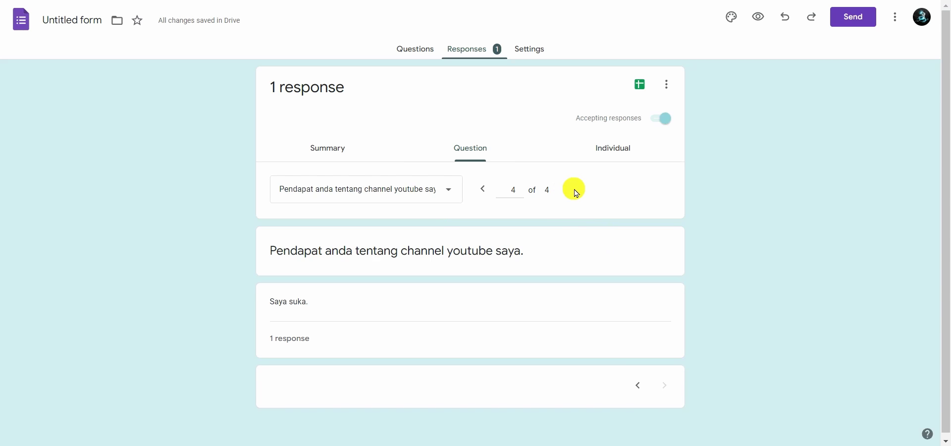
Preview the form and submit a second test response, with a first name for Nama and the opinion "Saya sangat suka."
left_click(758, 17)
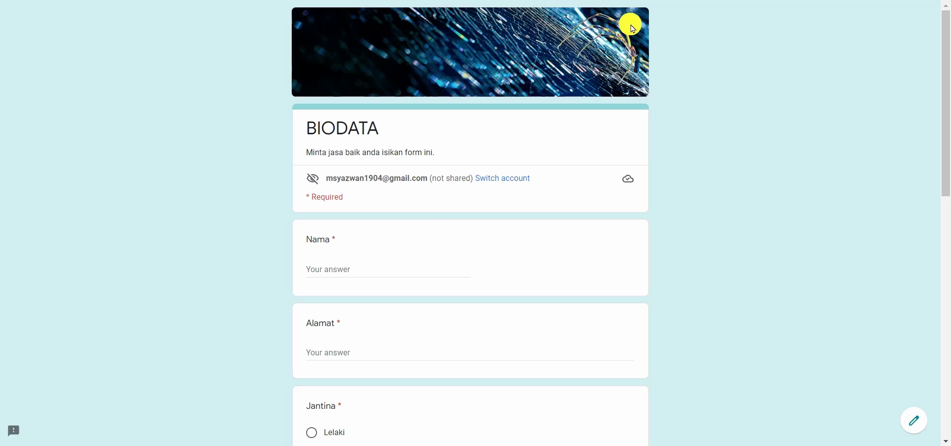
left_click(384, 267)
scroll(416, 148, "down", 4)
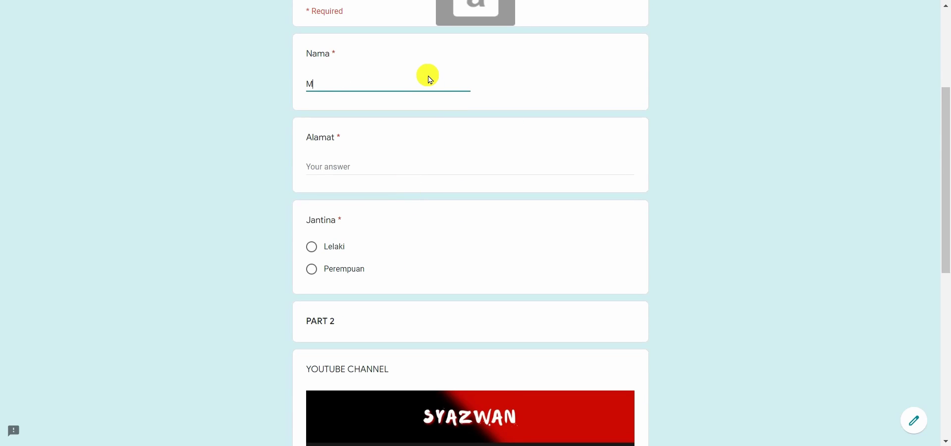
type("Muhammad")
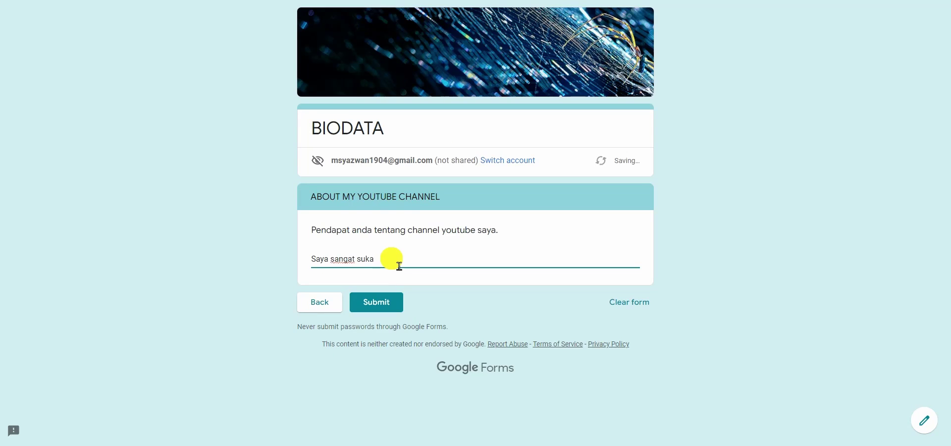
type(".")
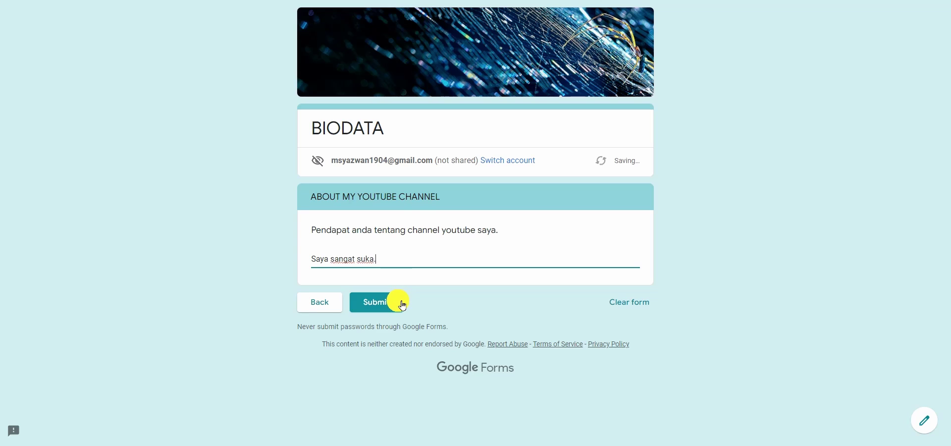
left_click(403, 306)
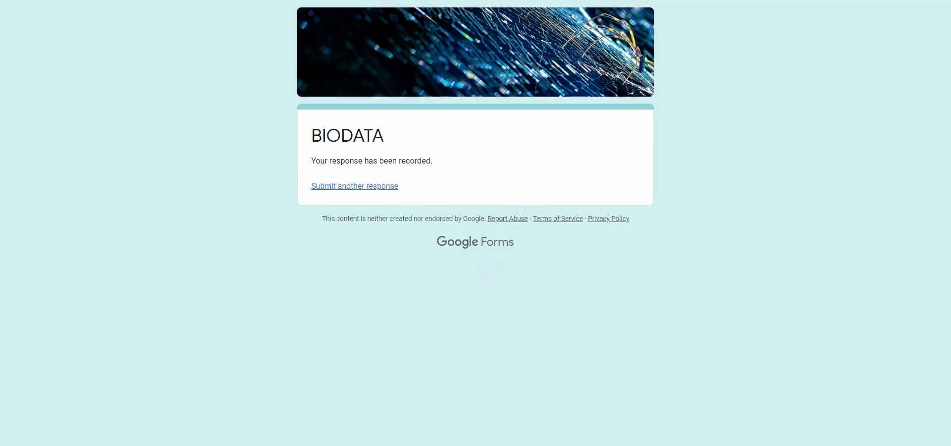
Return to the form editor and review the submitted answers to "Pendapat anda tentang channel youtube saya."
key("ctrl+Tab")
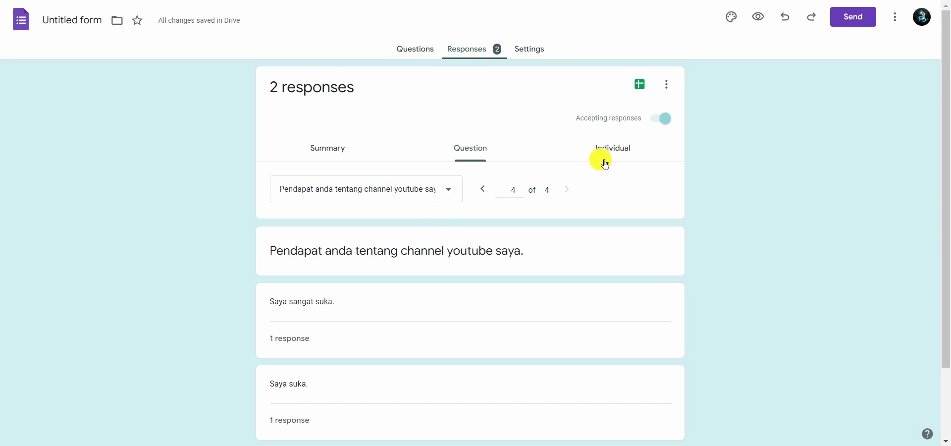
scroll(611, 164, "down", 2)
scroll(589, 188, "up", 1)
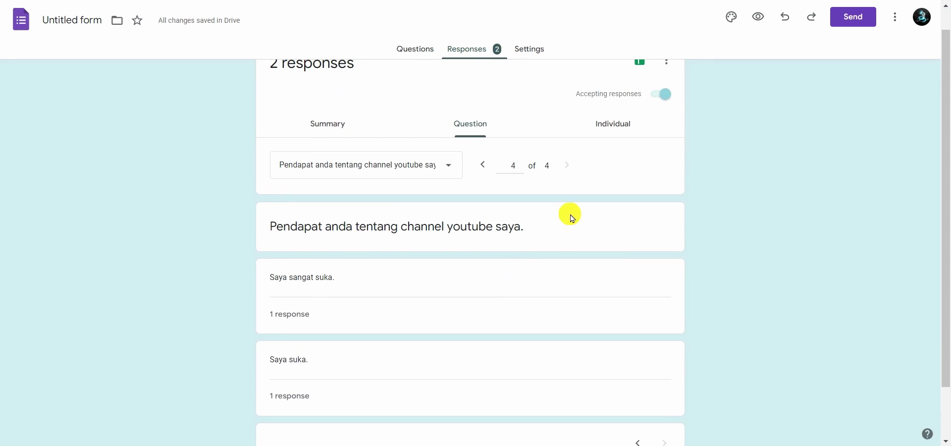
Review the first respondent's complete submission in the individual responses
left_click(622, 134)
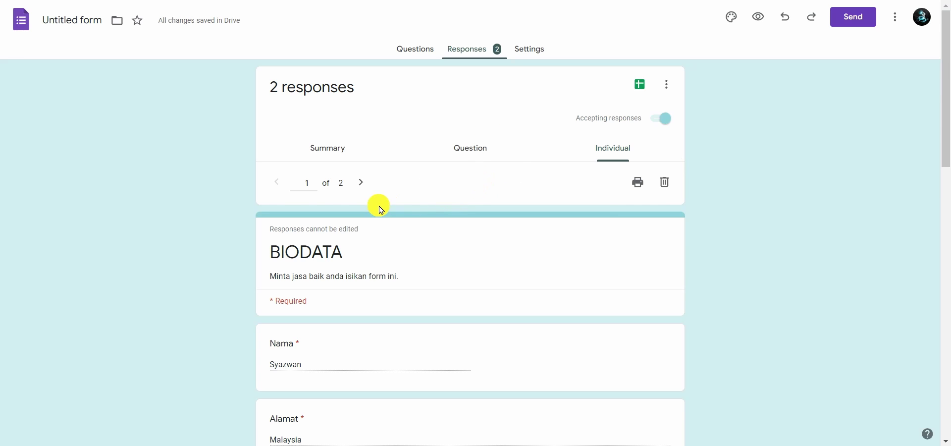
scroll(421, 218, "down", 4)
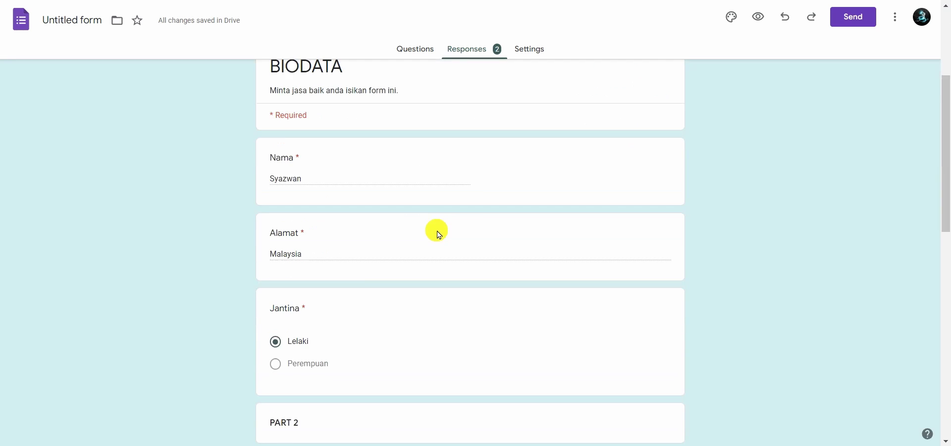
scroll(438, 232, "down", 12)
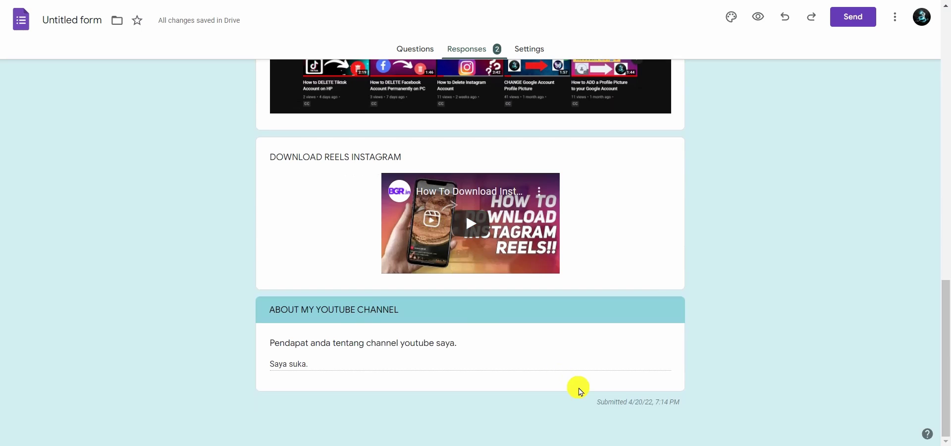
scroll(581, 391, "up", 16)
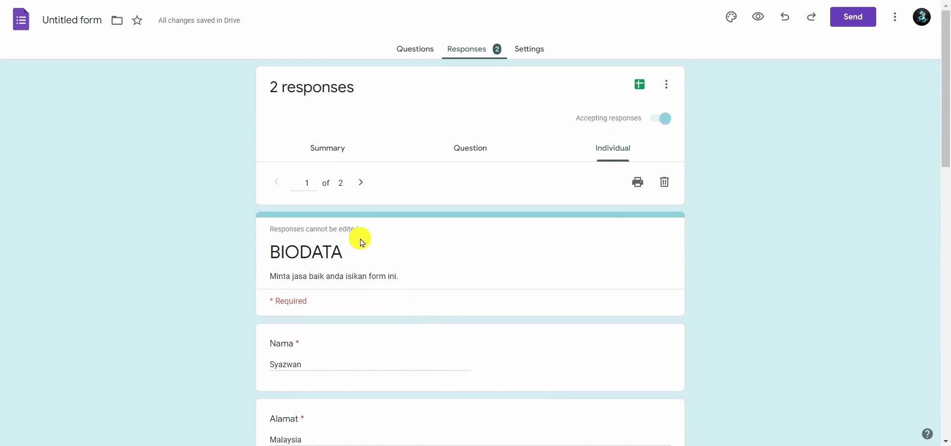
Switch to the second individual response and review all of its answers
left_click(358, 183)
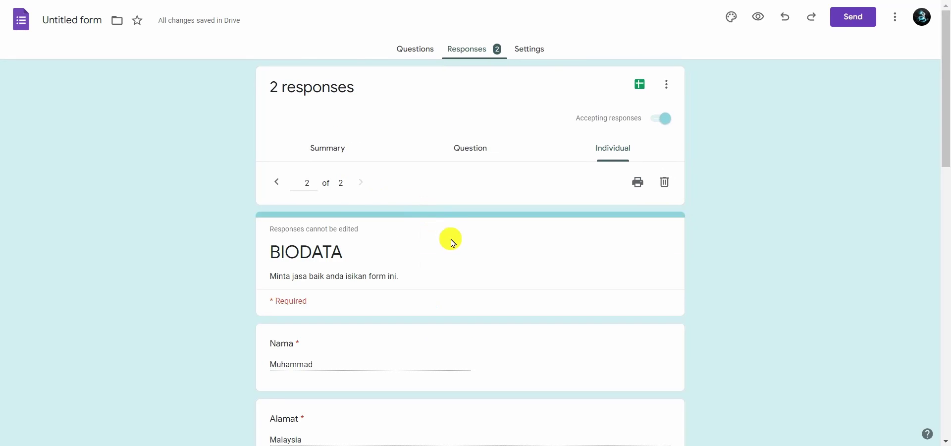
scroll(452, 241, "down", 5)
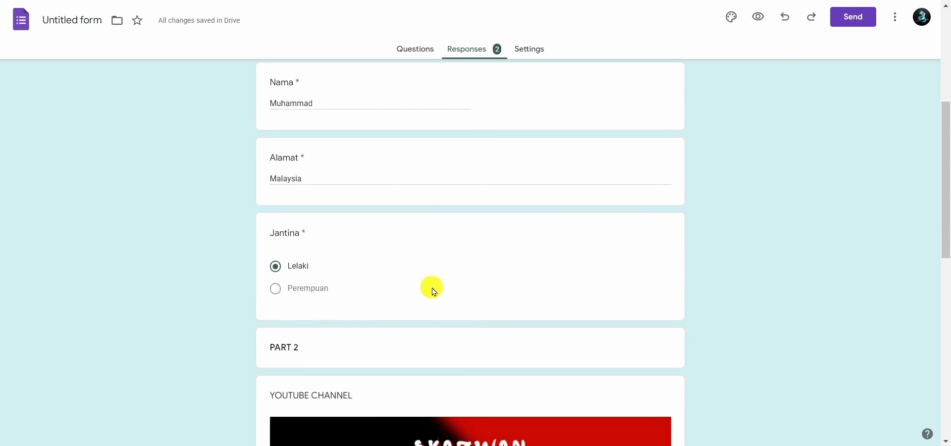
scroll(433, 292, "down", 10)
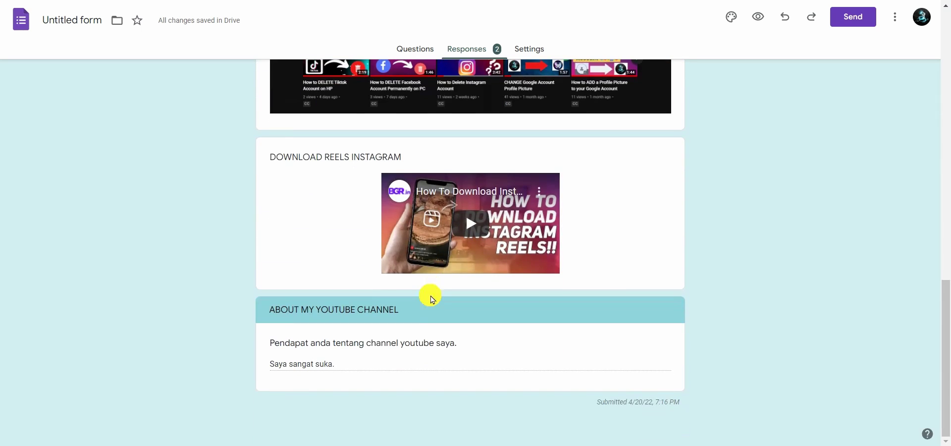
scroll(389, 370, "up", 10)
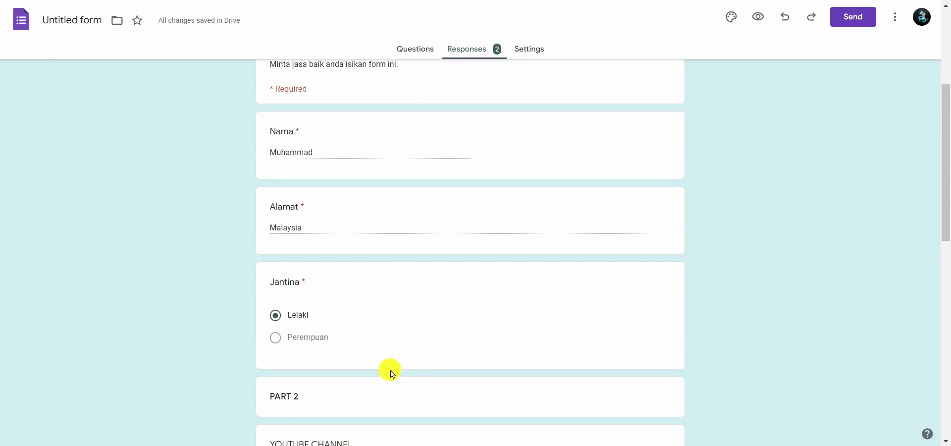
scroll(390, 371, "up", 5)
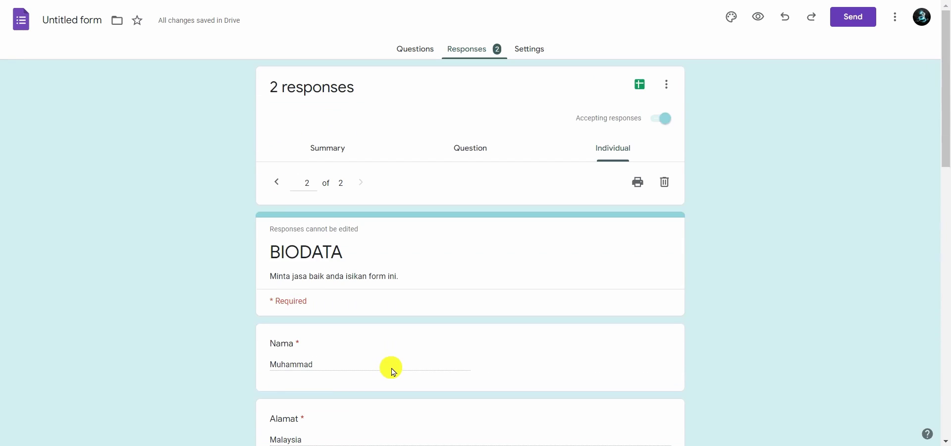
Stop accepting responses to check the closed form in preview, and turn accepting responses back on
left_click(669, 121)
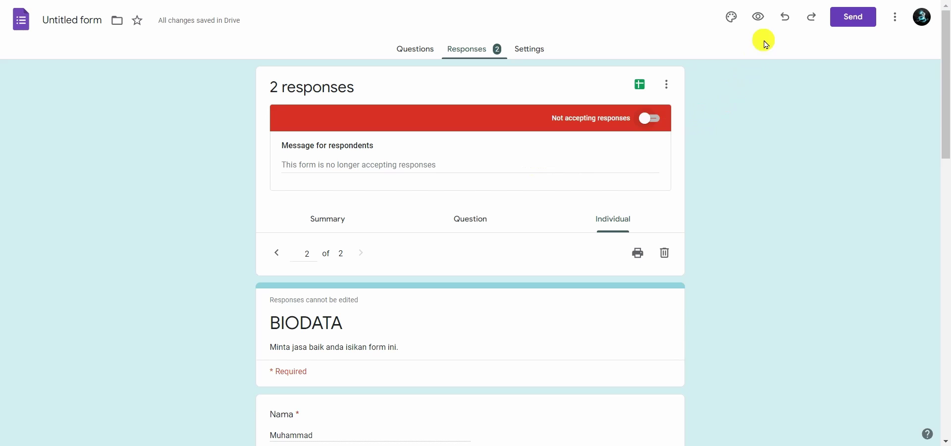
left_click(764, 24)
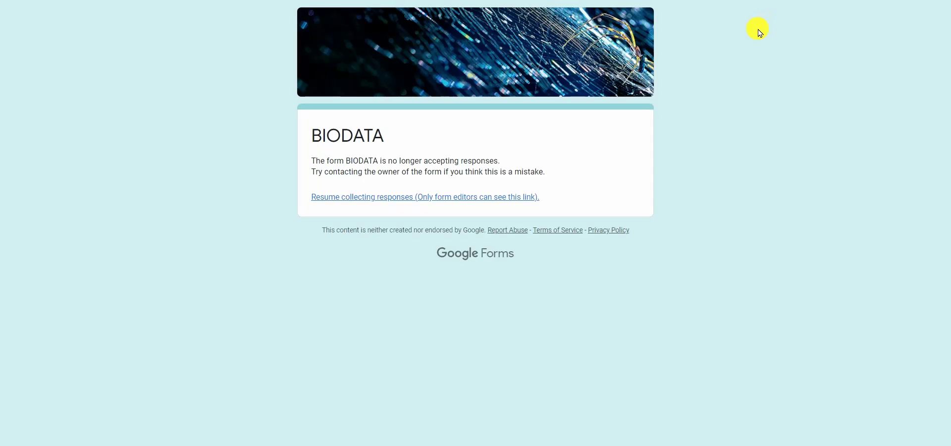
key("ctrl+w")
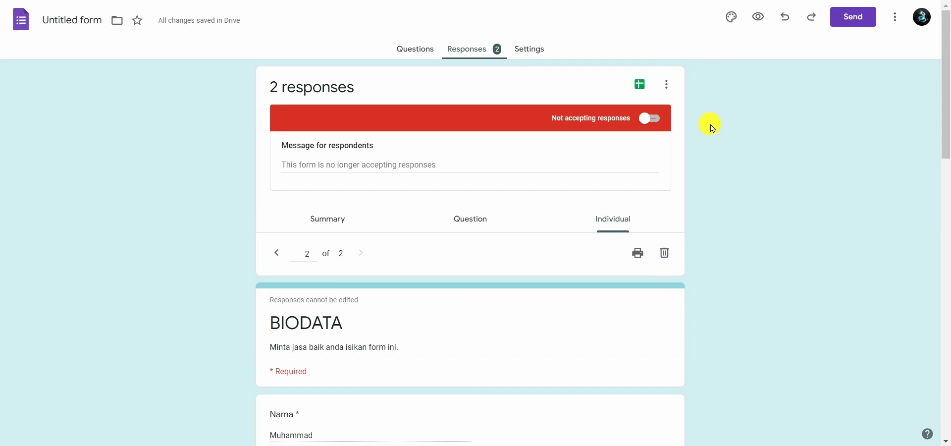
left_click(659, 120)
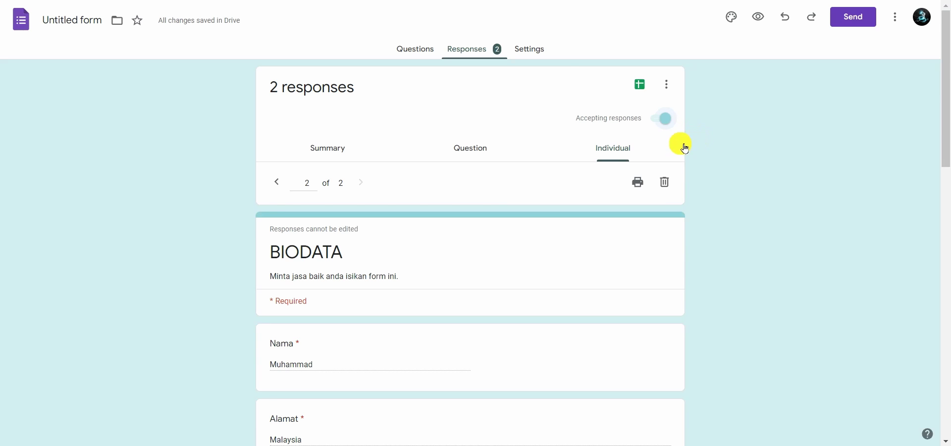
Turn on collecting respondents' email addresses in the form's response settings
left_click(548, 58)
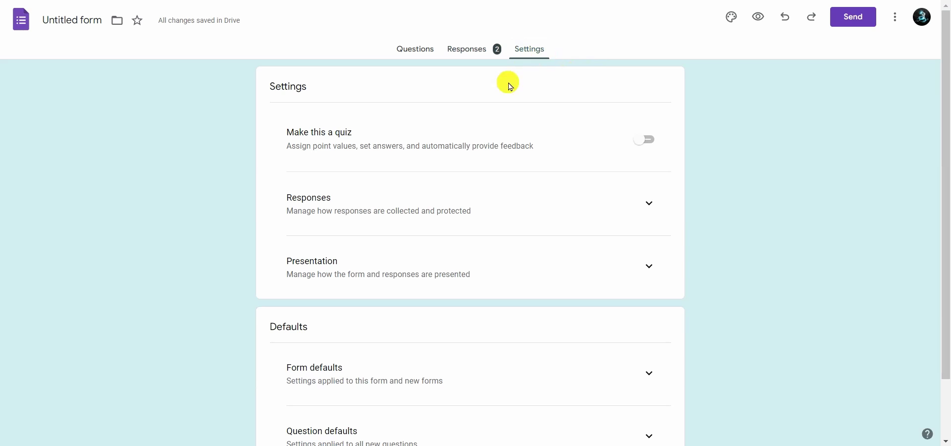
left_click(546, 179)
Create a new spreadsheet named Untitled form (Responses) for the form's responses, look at it and close it
left_click(481, 53)
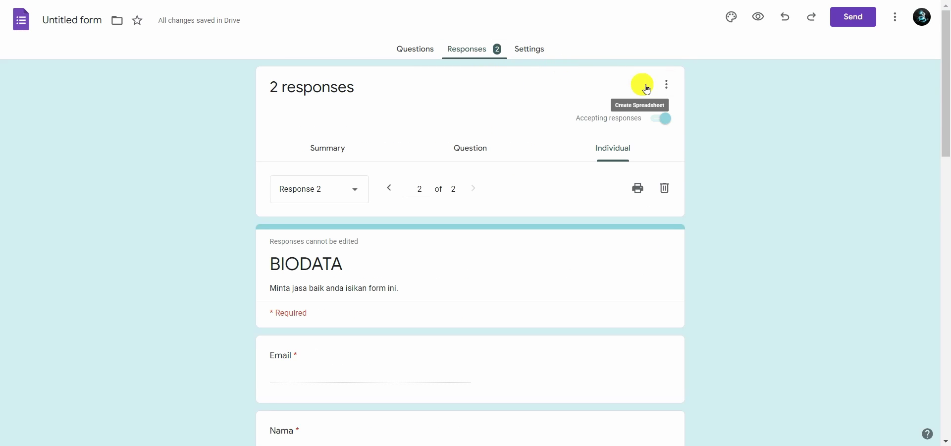
left_click(647, 89)
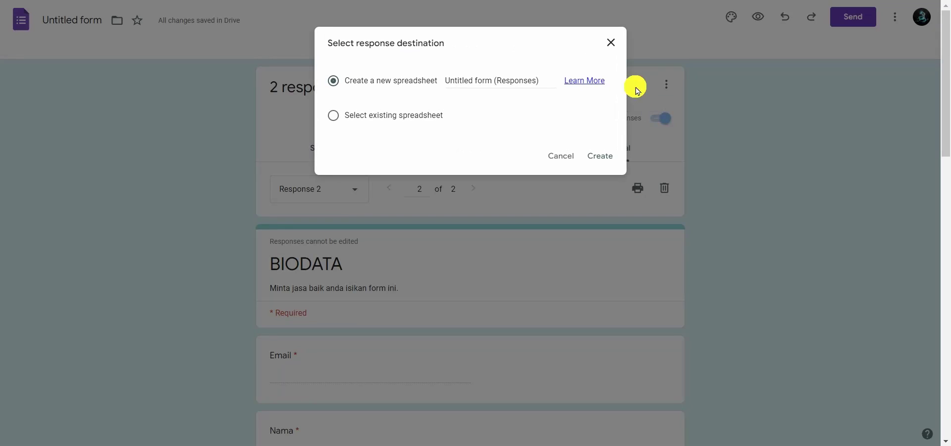
left_click(609, 156)
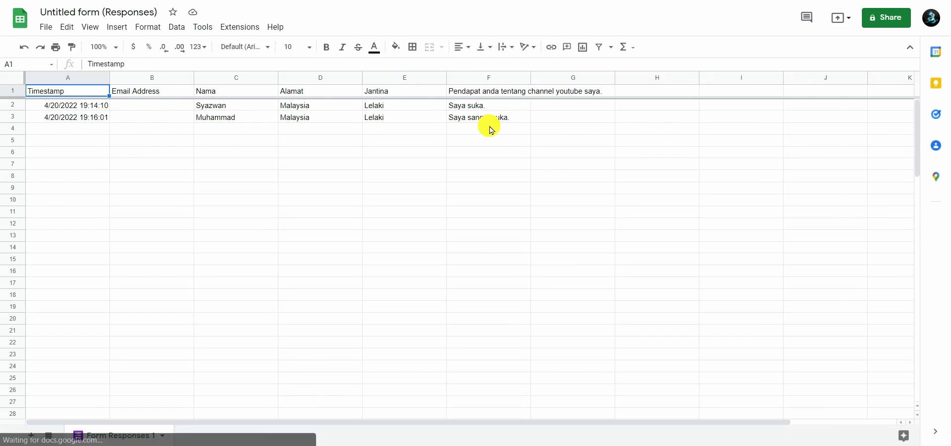
key("ctrl+w")
Turn on email notifications for new responses and download the responses as a CSV file
left_click(671, 83)
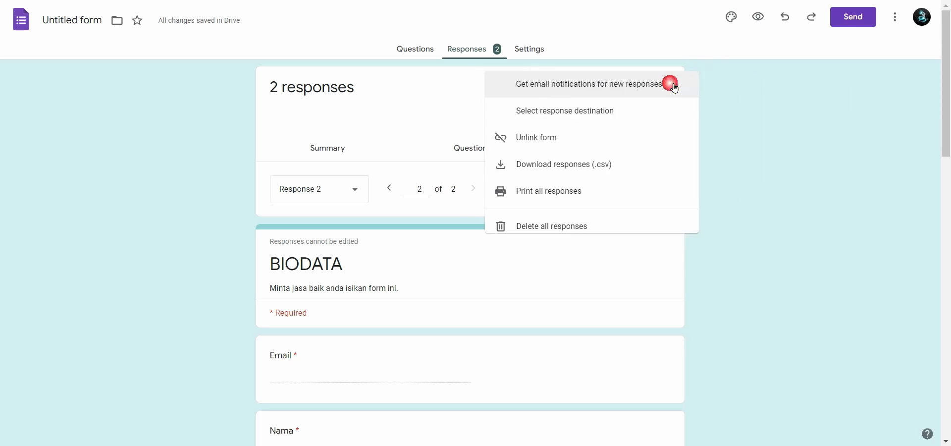
left_click(643, 99)
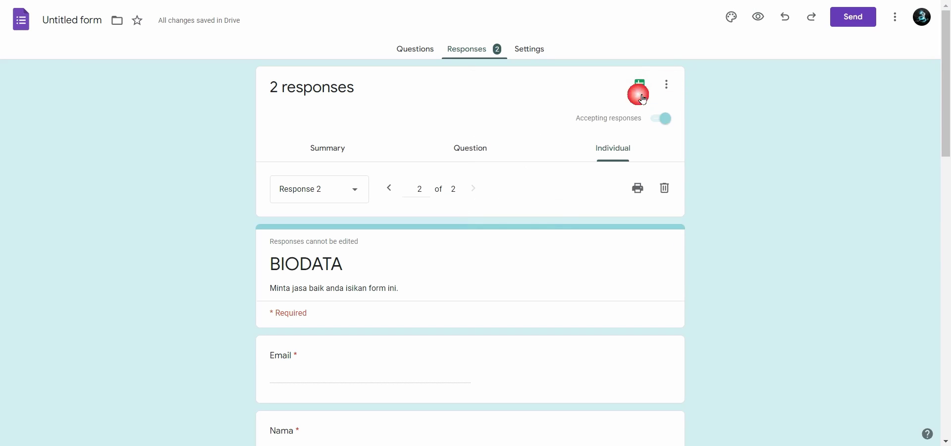
left_click(674, 91)
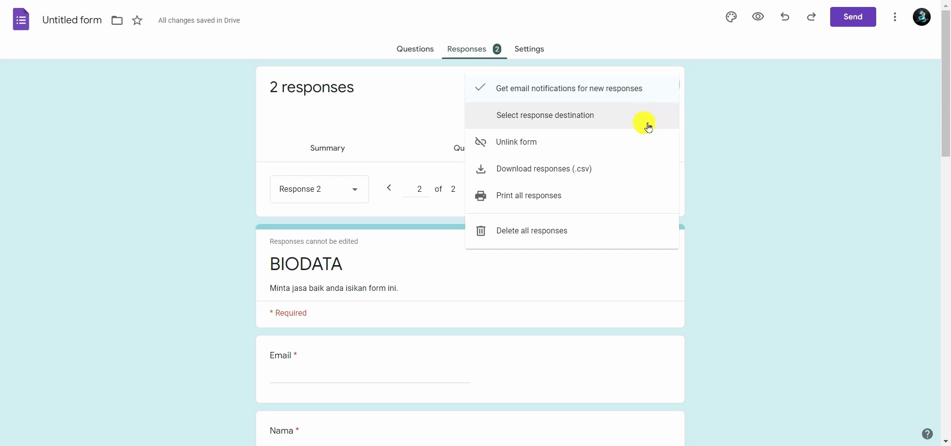
left_click(637, 173)
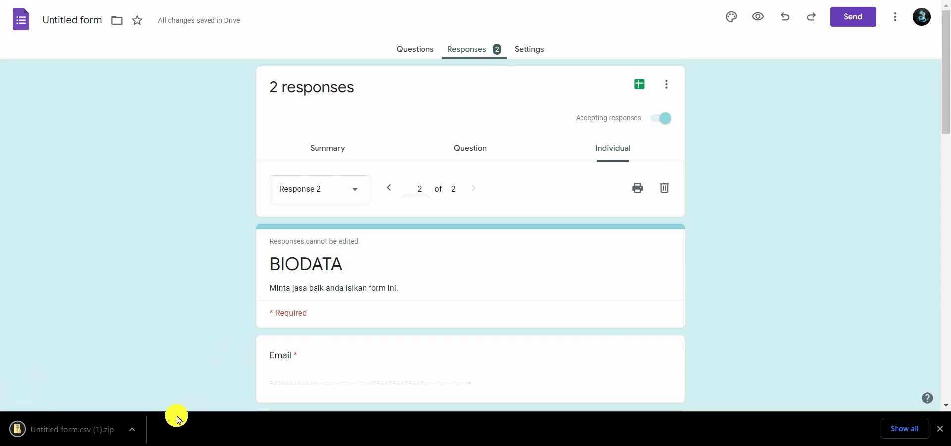
Open the downloaded Untitled form.csv archive, view the response file inside it in Excel, and close it
left_click(137, 432)
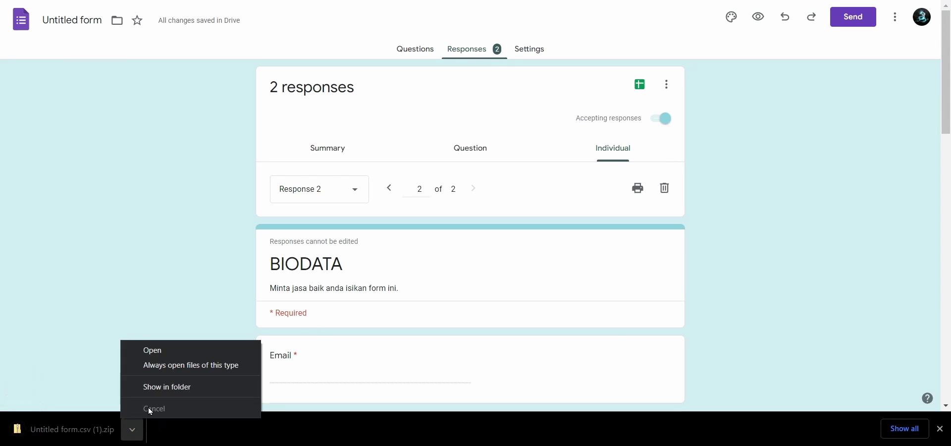
left_click(192, 354)
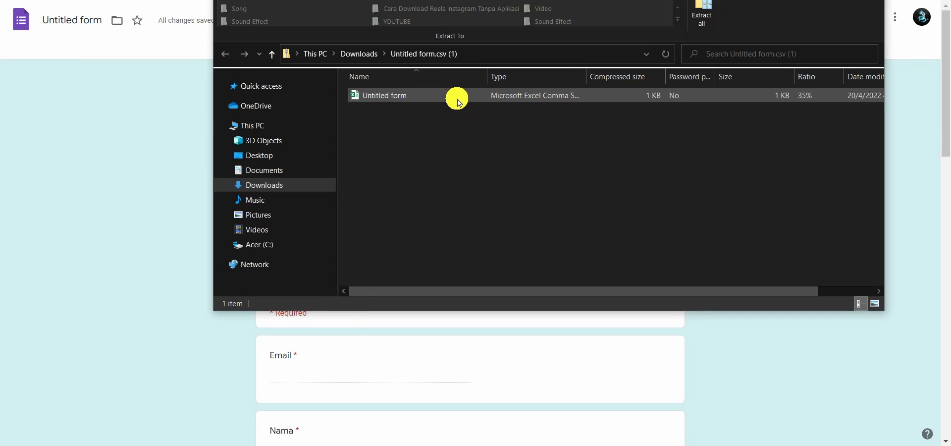
left_click(458, 99)
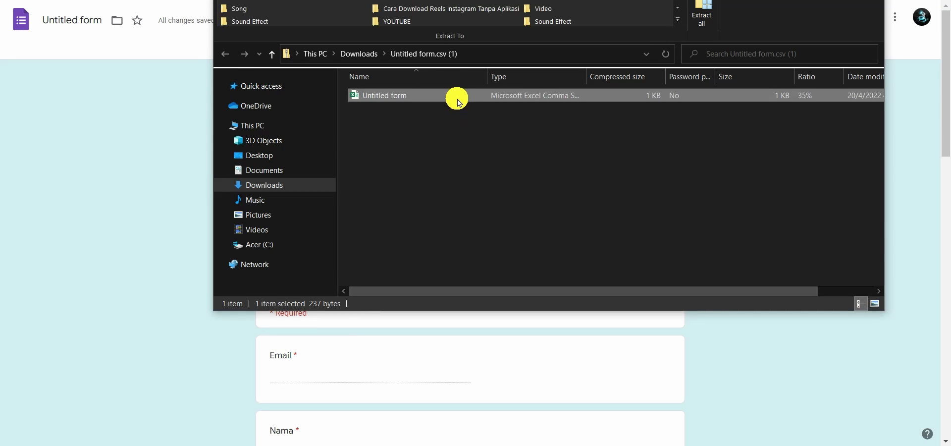
double_click(459, 100)
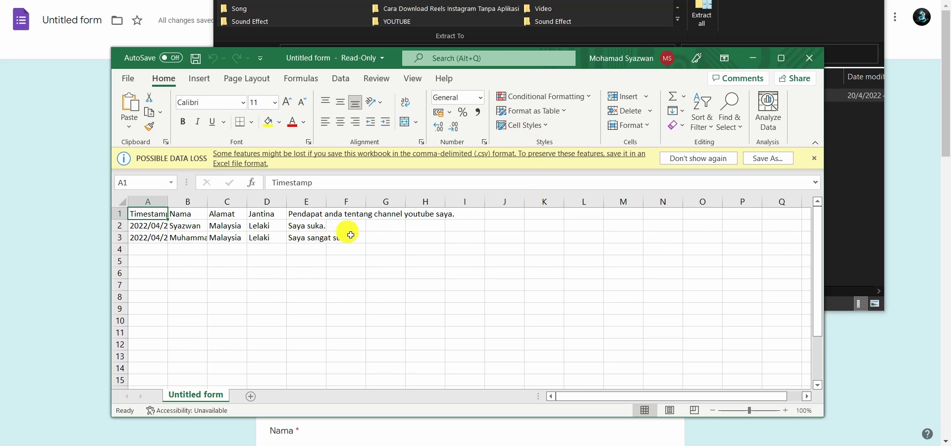
left_click(818, 58)
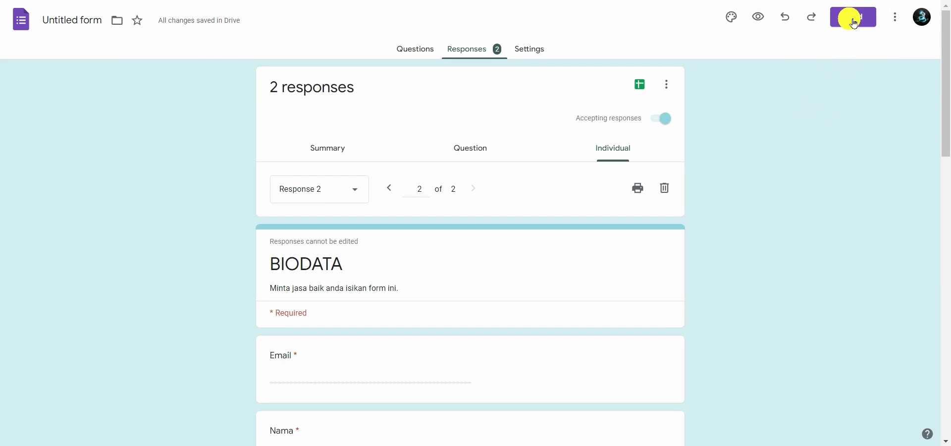
left_click(903, 23)
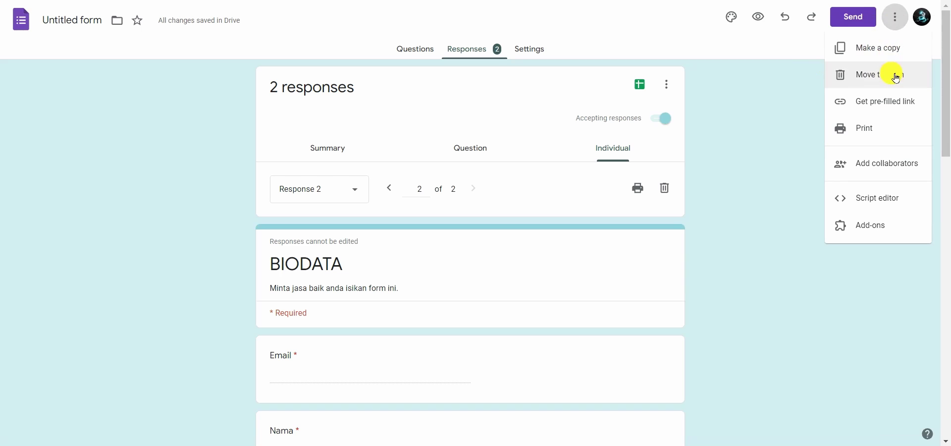
left_click(812, 119)
Look through the link and embed options for sending the form, and copy its shortened link
left_click(864, 20)
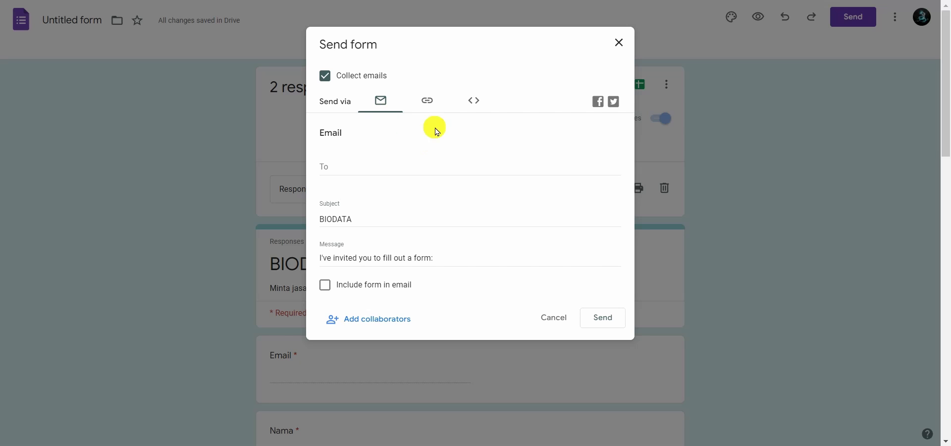
left_click(437, 107)
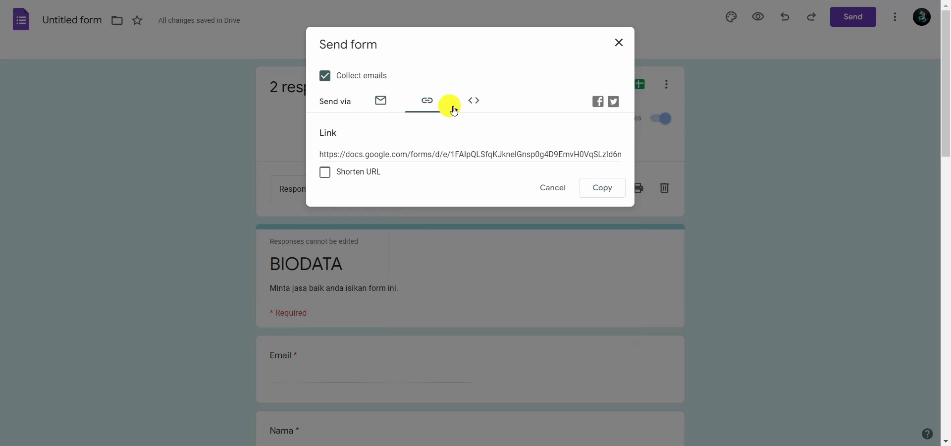
left_click(469, 101)
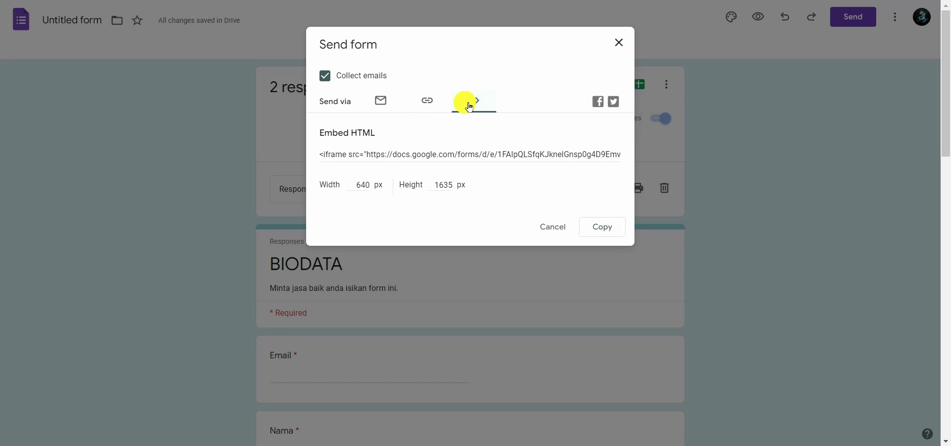
left_click(444, 107)
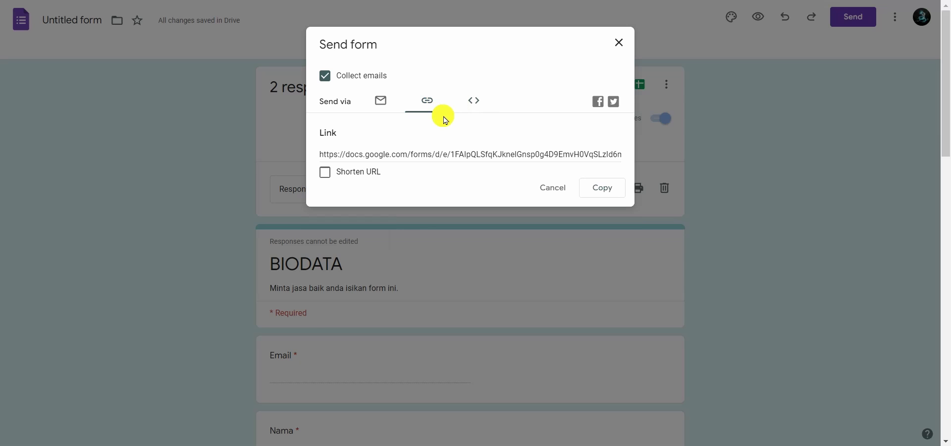
left_click(391, 153)
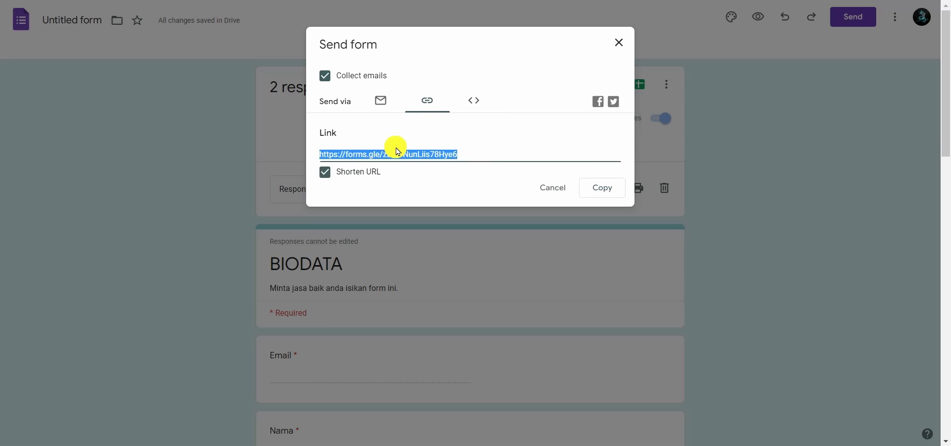
right_click(426, 158)
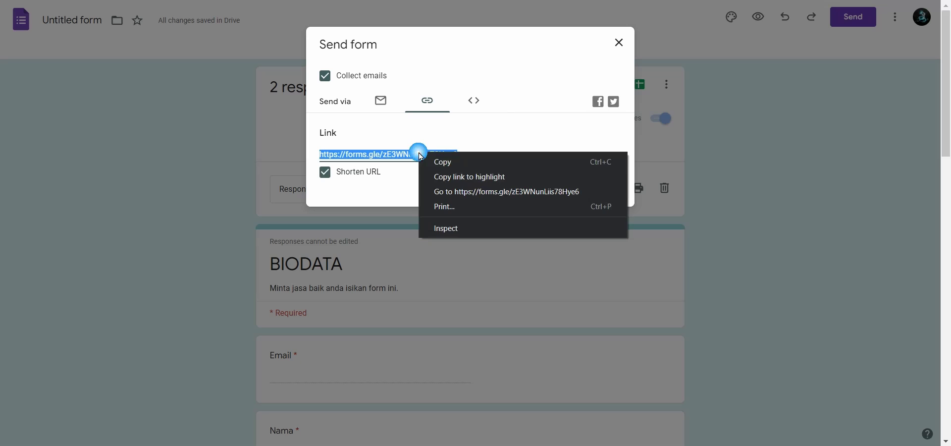
left_click(435, 160)
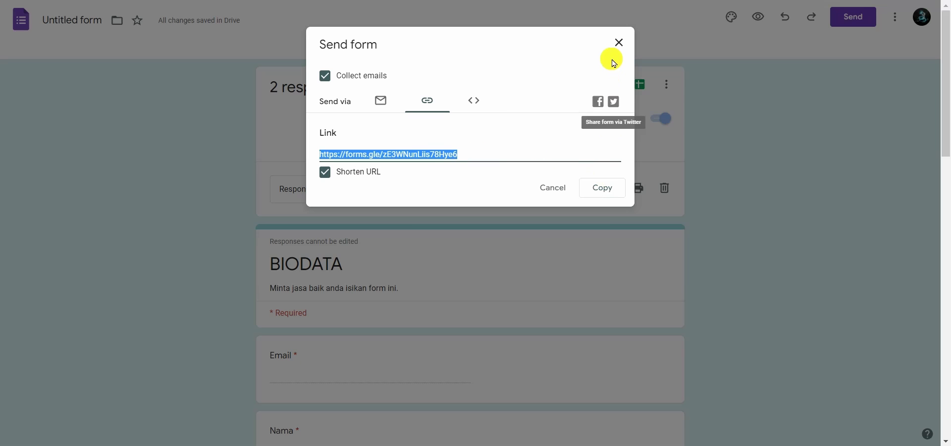
left_click(614, 185)
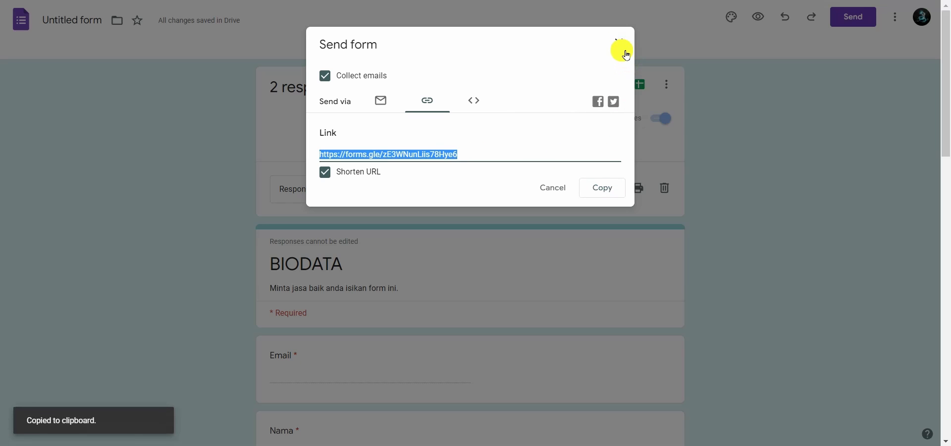
left_click(623, 47)
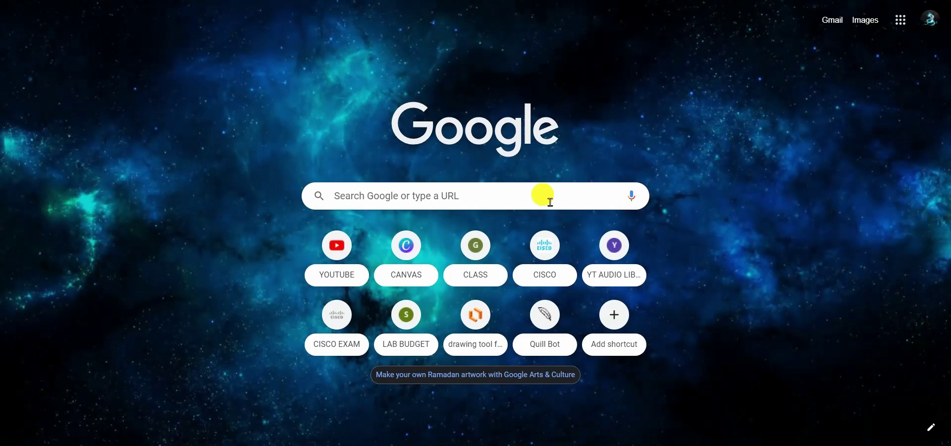
Open the copied form link in a new browser tab, look through the whole live BIODATA form, and return to the form editor
left_click(513, 196)
key("ctrl+v")
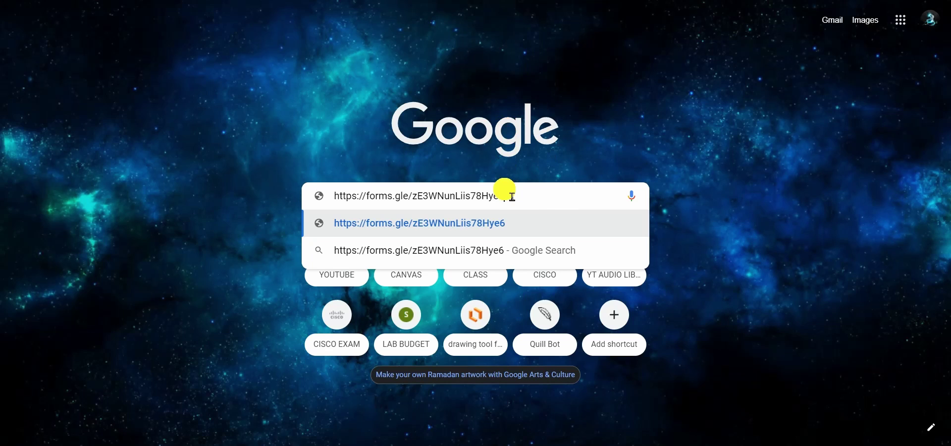
left_click(524, 221)
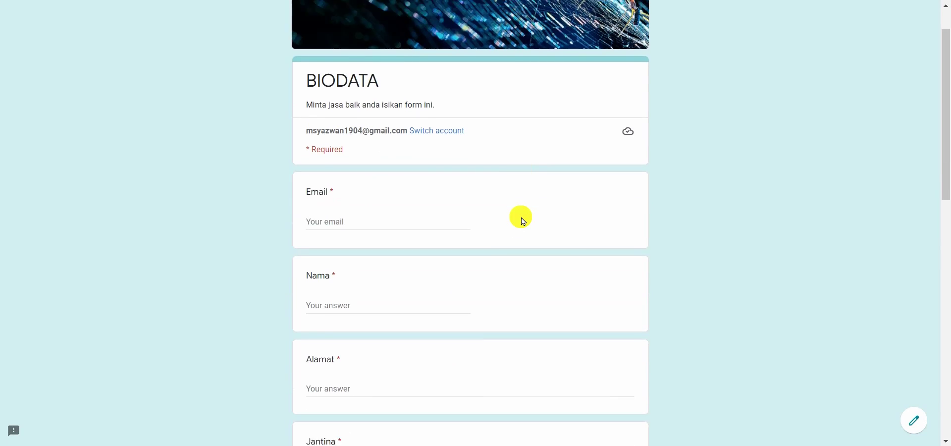
scroll(524, 221, "down", 10)
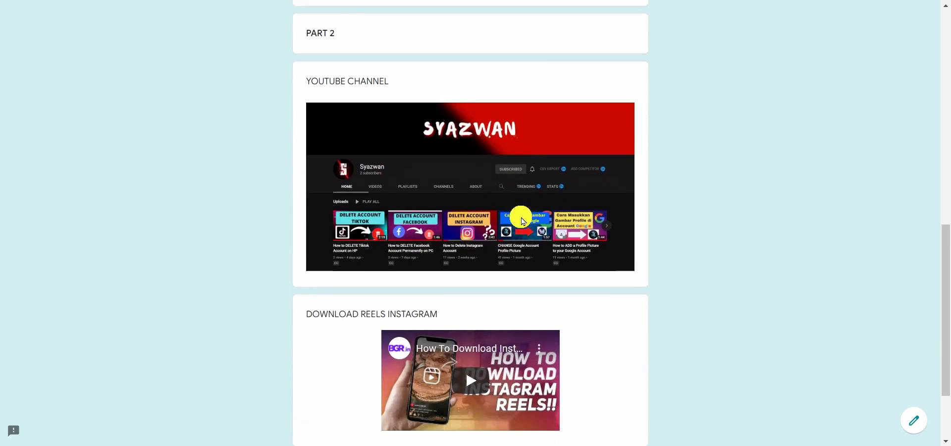
scroll(524, 221, "down", 3)
scroll(524, 222, "up", 15)
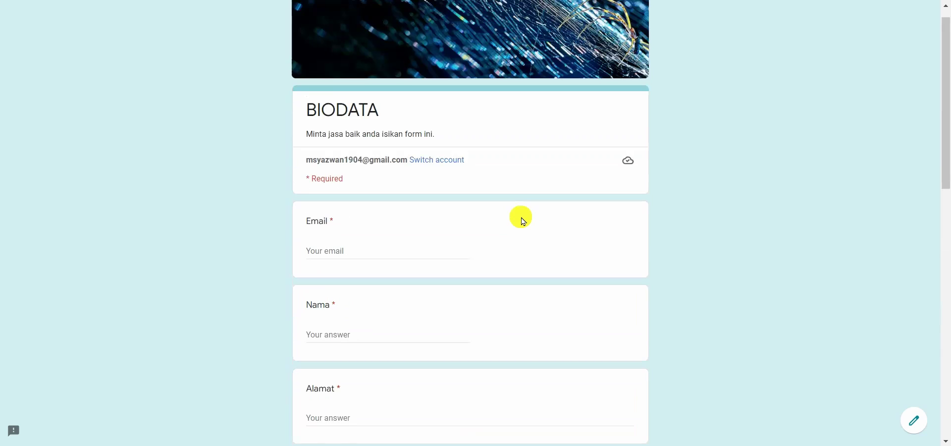
scroll(524, 221, "up", 1)
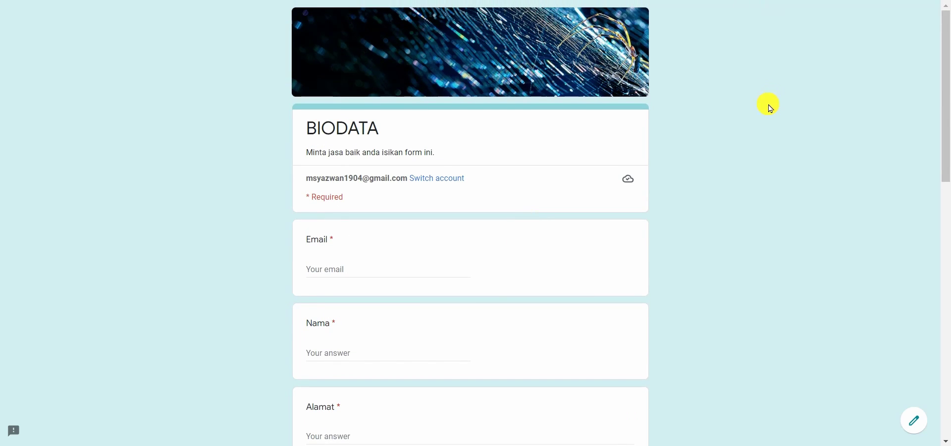
scroll(770, 108, "down", 5)
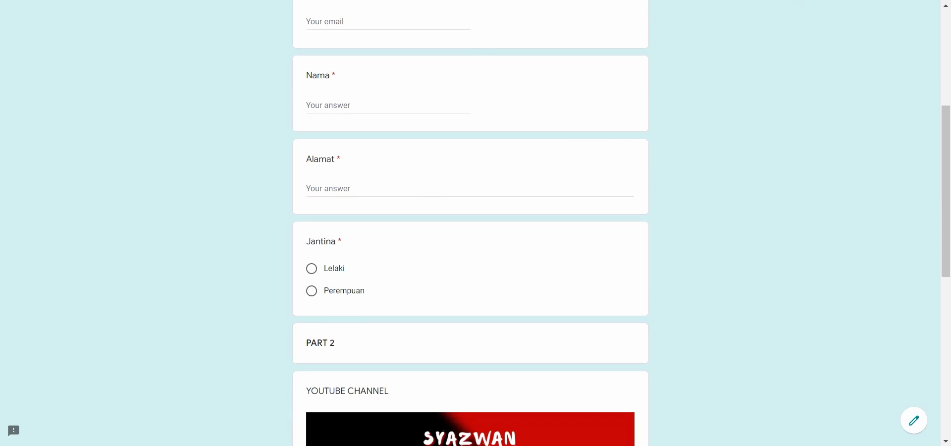
key("ctrl+Tab")
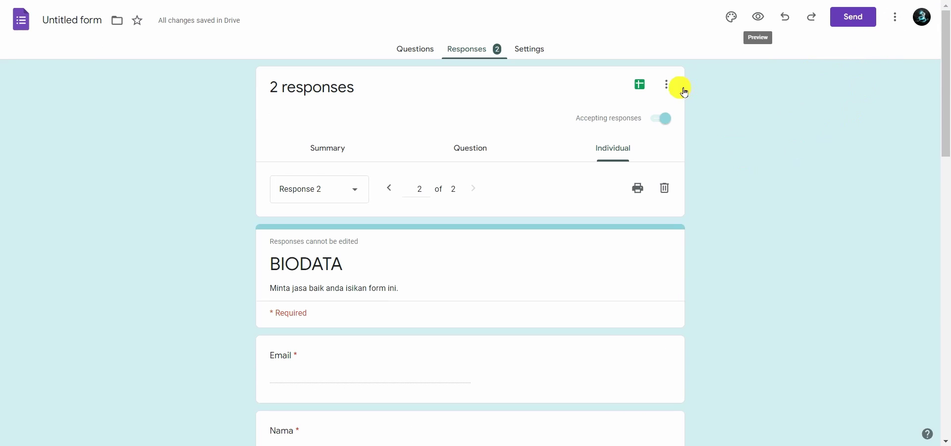
left_click(675, 87)
left_click(757, 170)
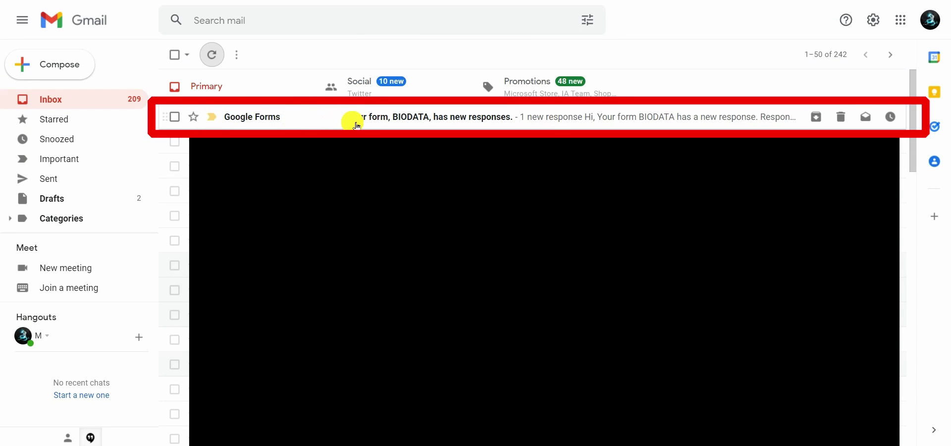
Open the Google Forms new-response email for BIODATA in Gmail and review the linked response summary for every question
left_click(294, 119)
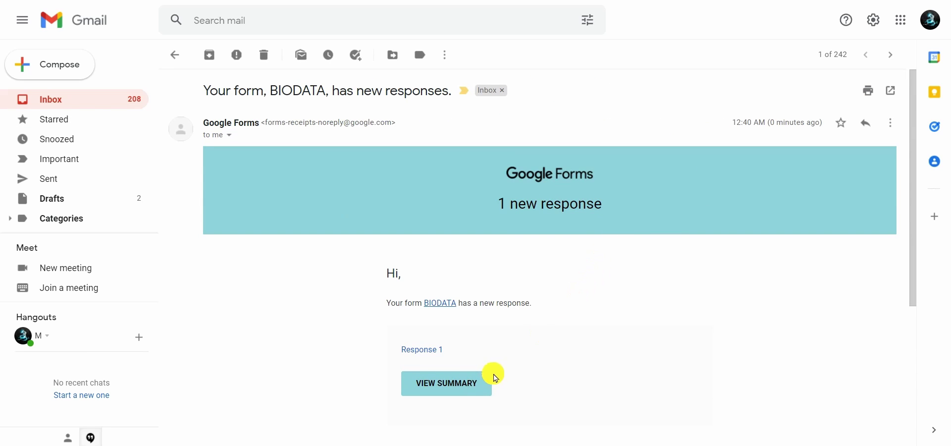
left_click(490, 381)
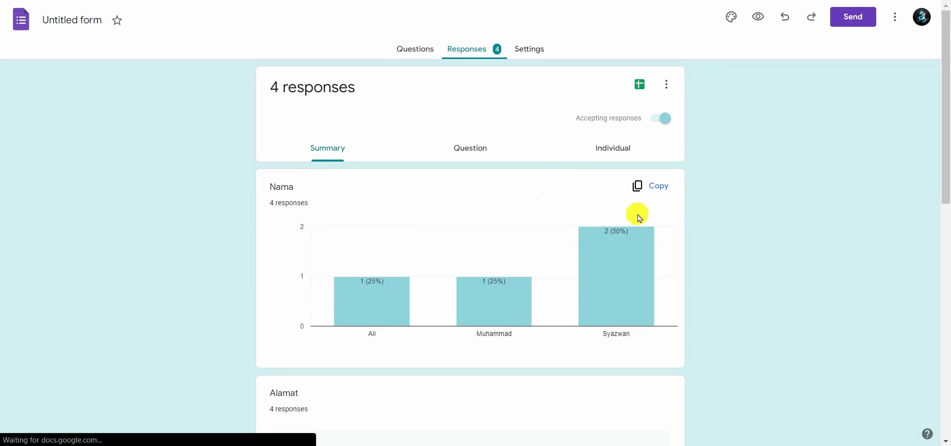
scroll(706, 232, "down", 5)
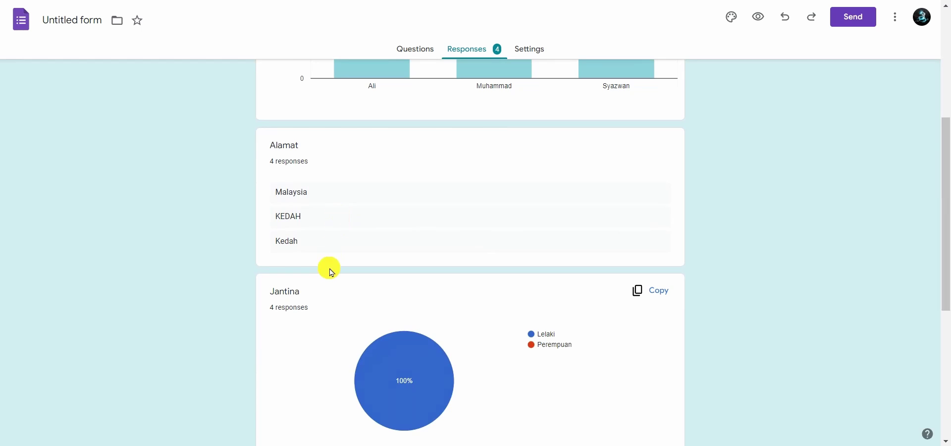
scroll(329, 268, "down", 3)
scroll(420, 276, "down", 1)
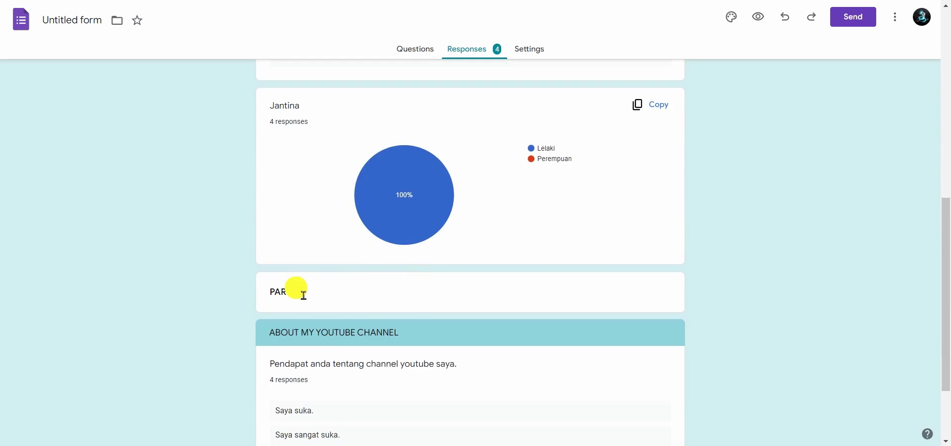
scroll(395, 276, "down", 2)
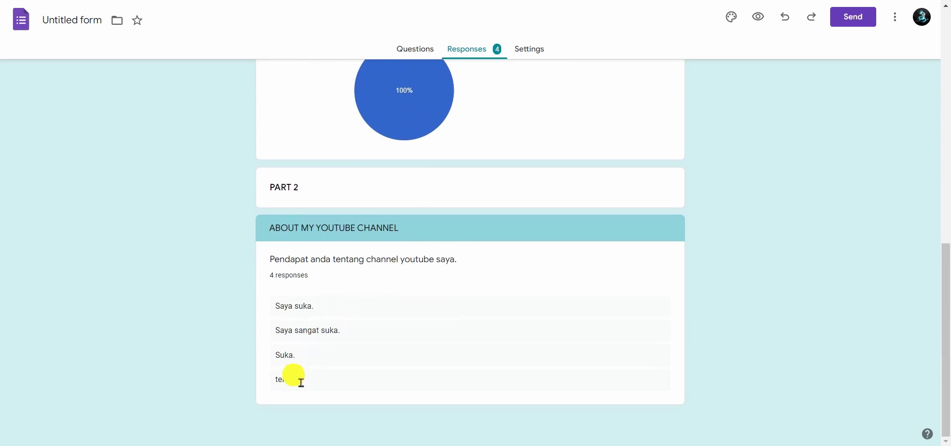
scroll(525, 329, "up", 10)
Return to the form's questions, move the form to the trash, and go to the Forms home screen
left_click(415, 49)
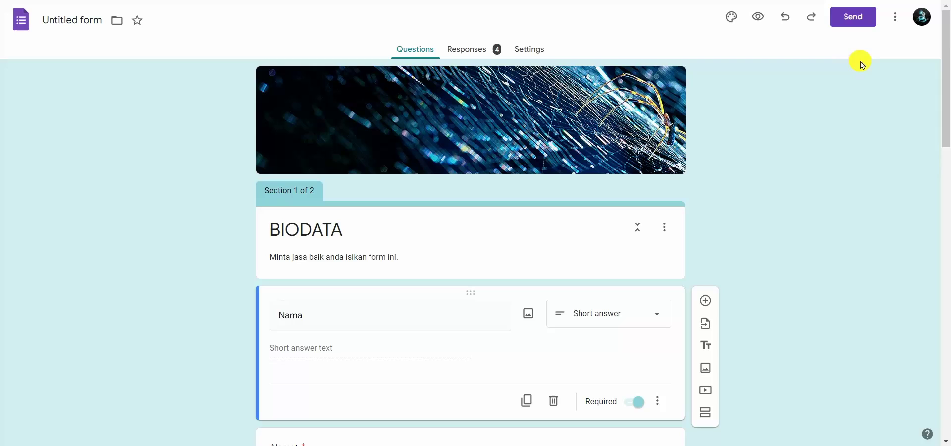
left_click(901, 29)
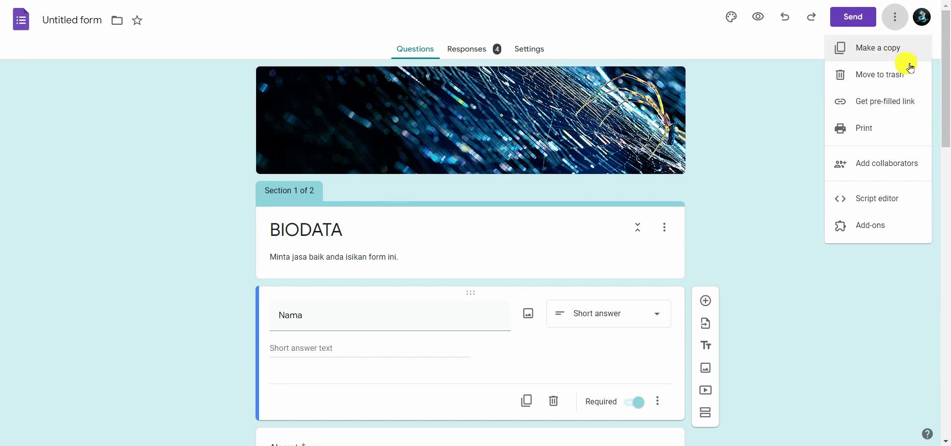
left_click(891, 80)
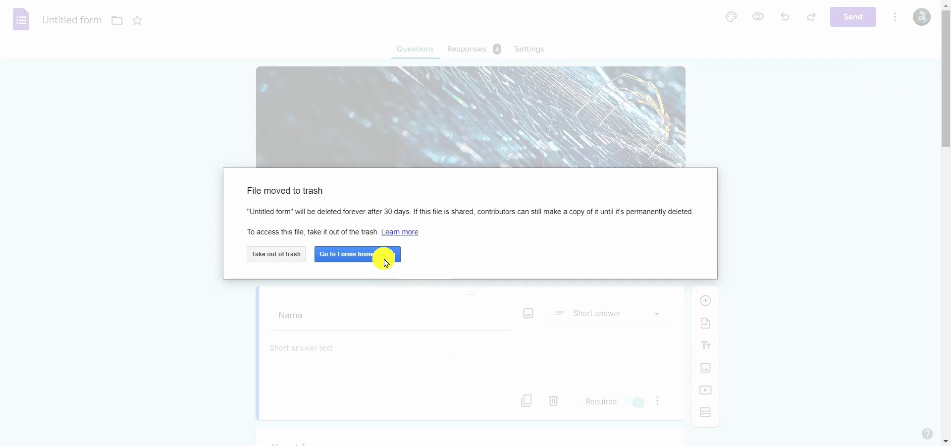
left_click(387, 255)
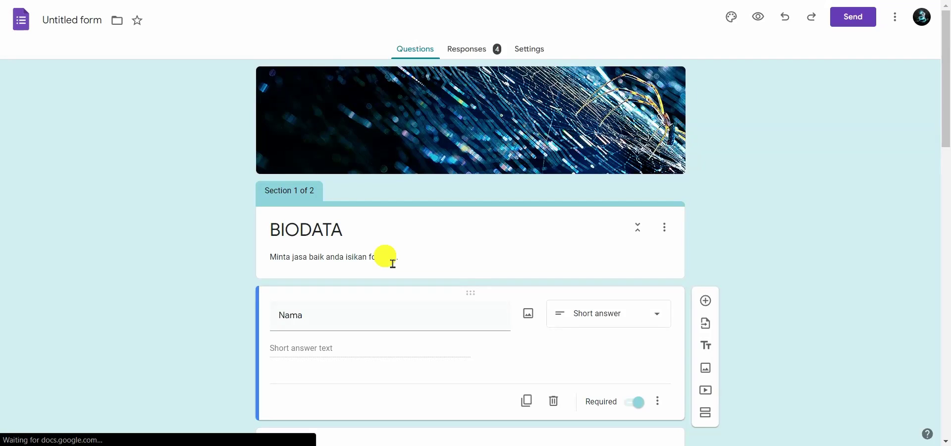